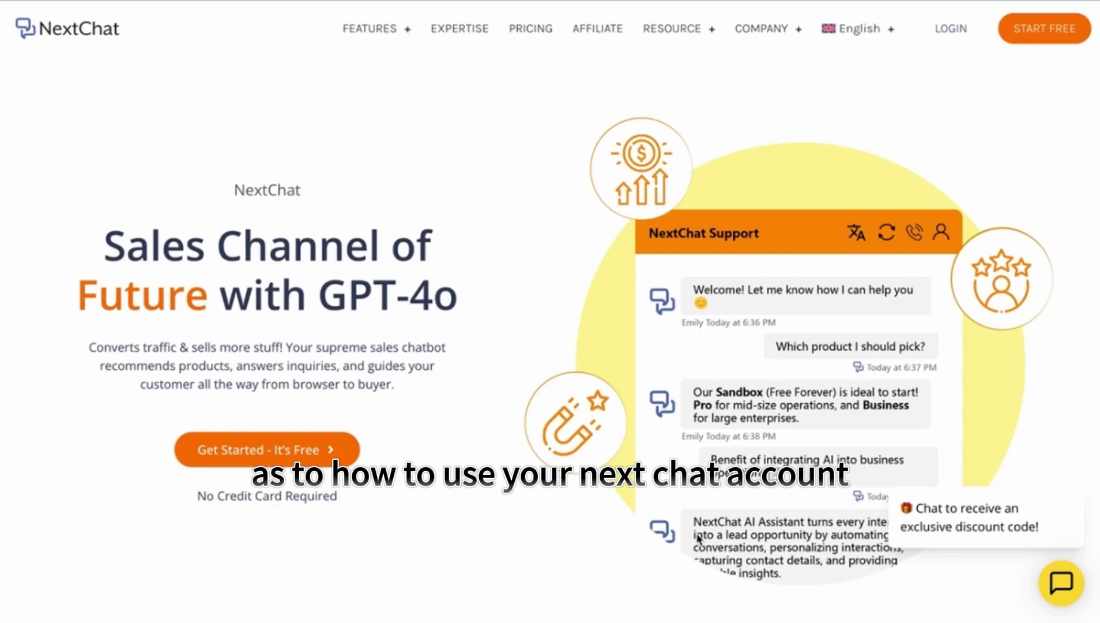
- Attempt to sign in to NextChat with a Google account
left_click(950, 37)
left_click(812, 374)
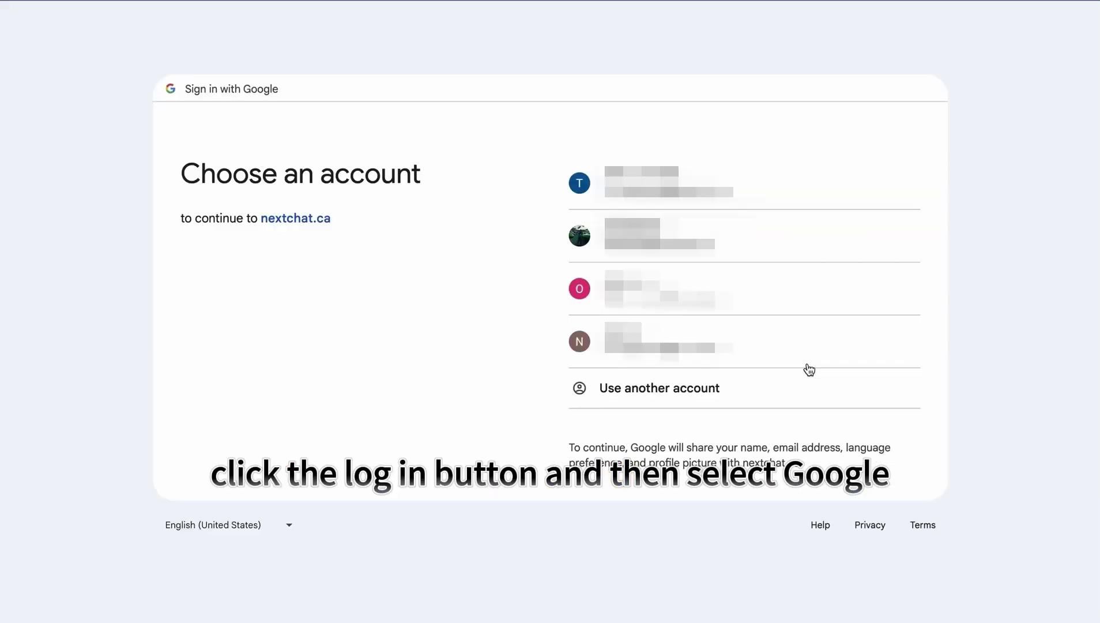
left_click(750, 235)
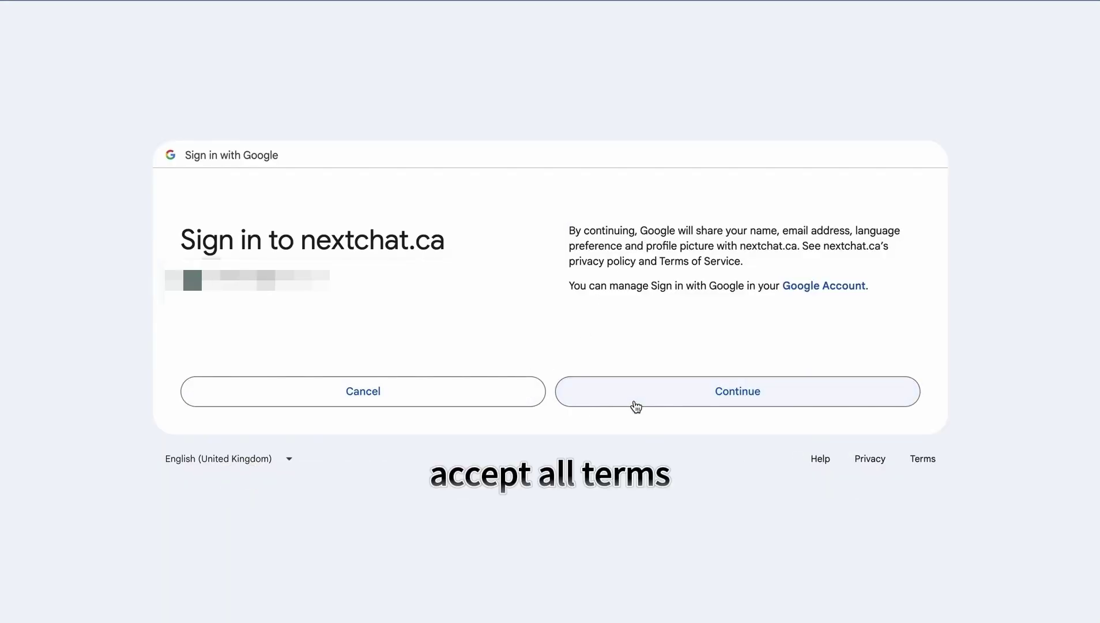
left_click(636, 407)
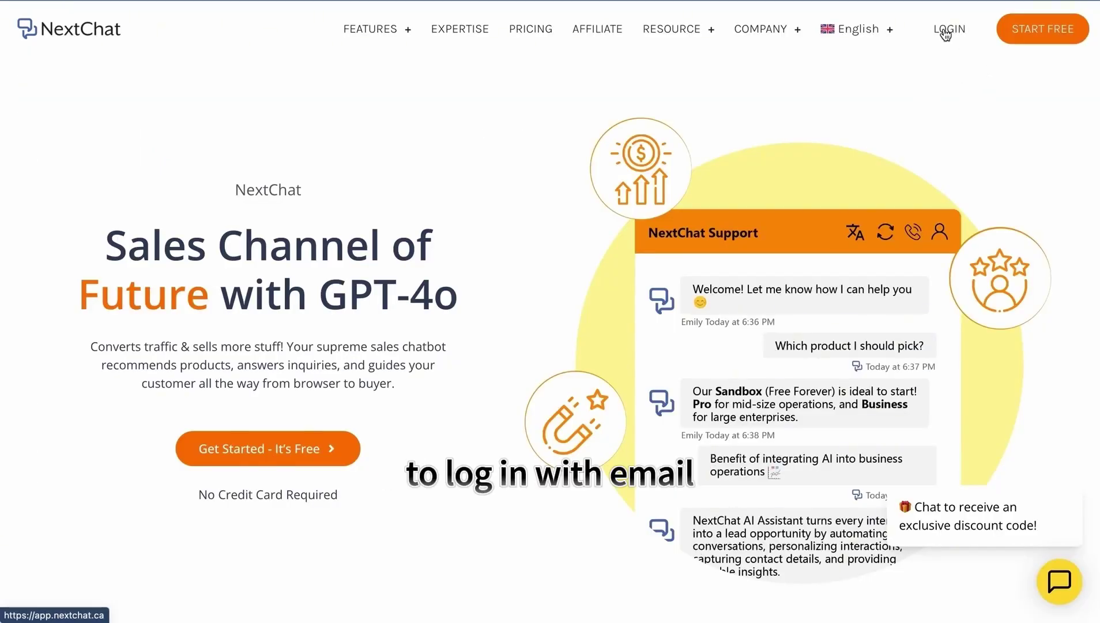
- Log in to NextChat by email using the saved address and the account password
left_click(945, 34)
left_click(794, 318)
left_click(634, 282)
left_click(518, 317)
left_click(516, 331)
key("Return")
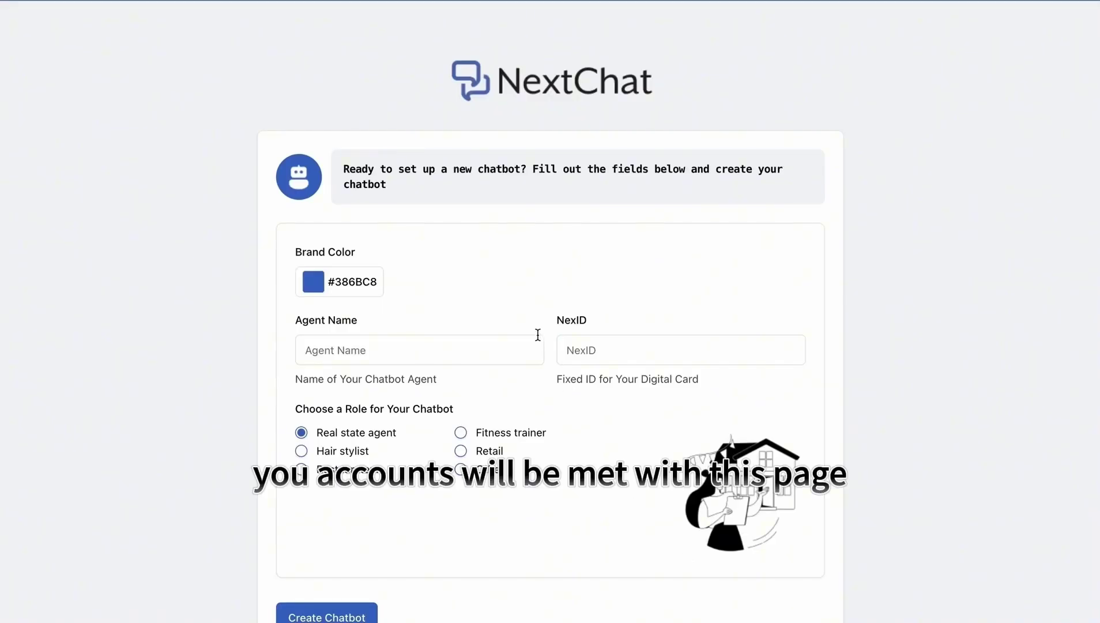
- Create the Fitness trainer chatbot with brand colour #3769c5, agent name 'Realtor Agent' and a NexID
left_click(355, 285)
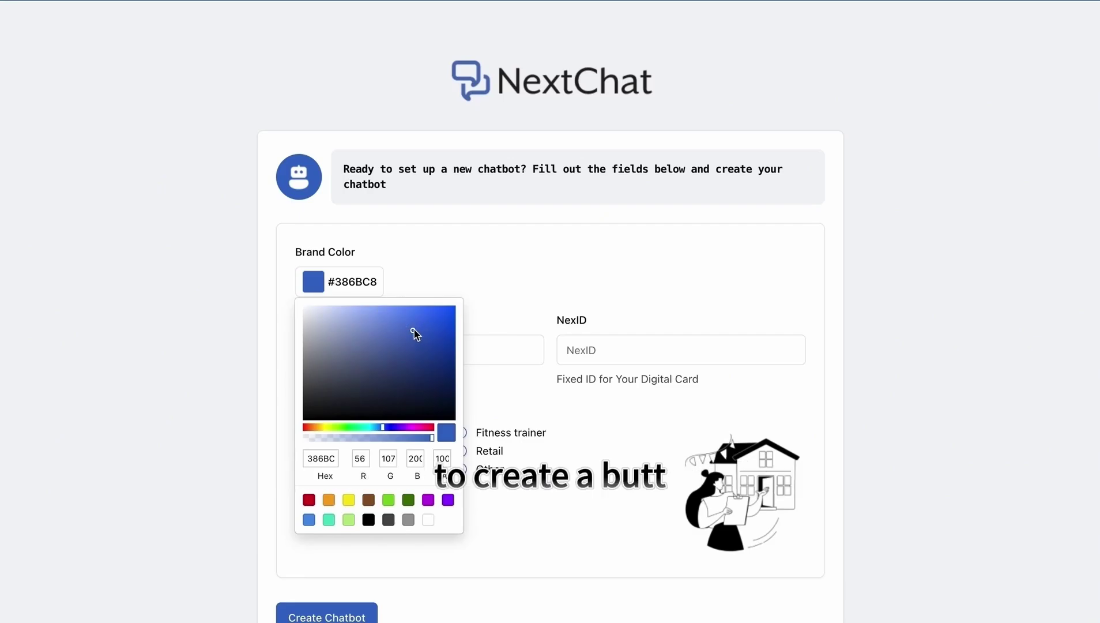
left_click(412, 333)
left_click(345, 352)
type("Realtor")
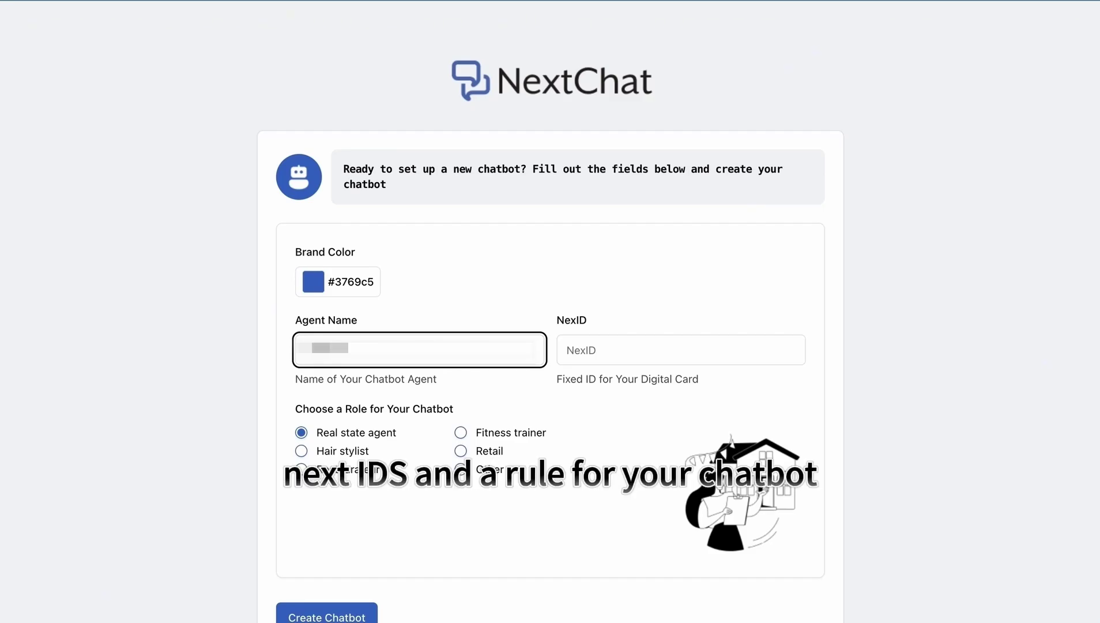
type(" Agent")
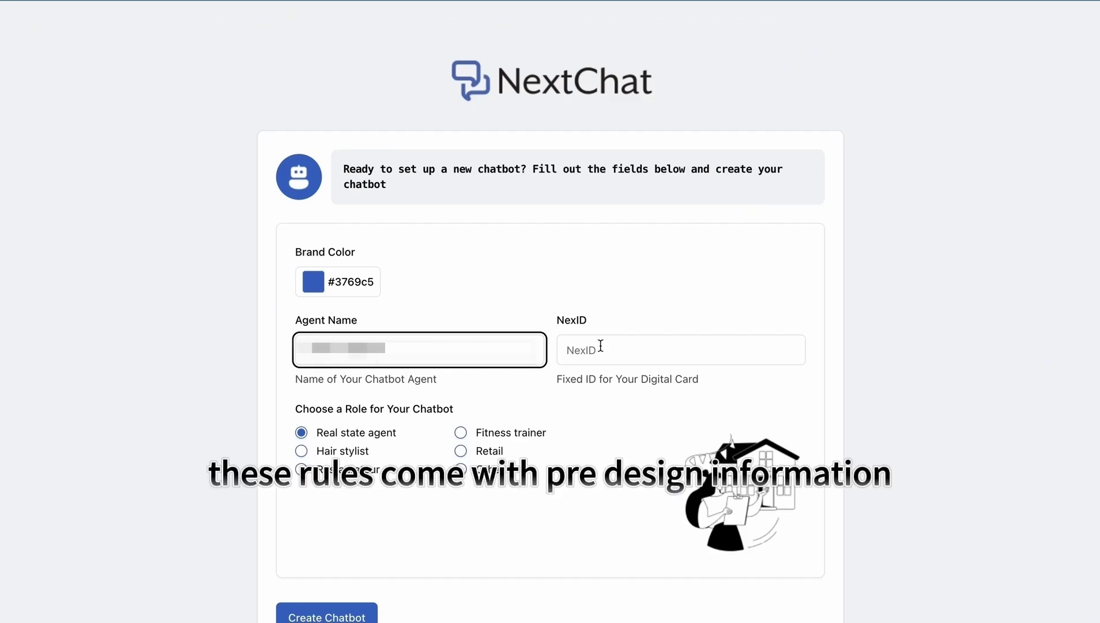
left_click(626, 347)
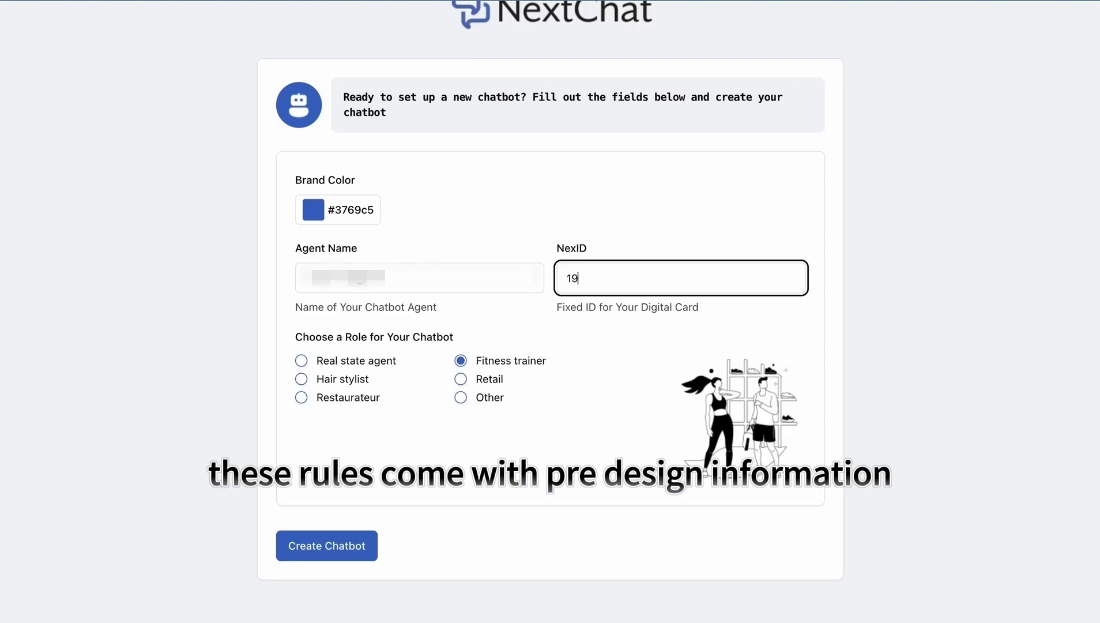
left_click(340, 544)
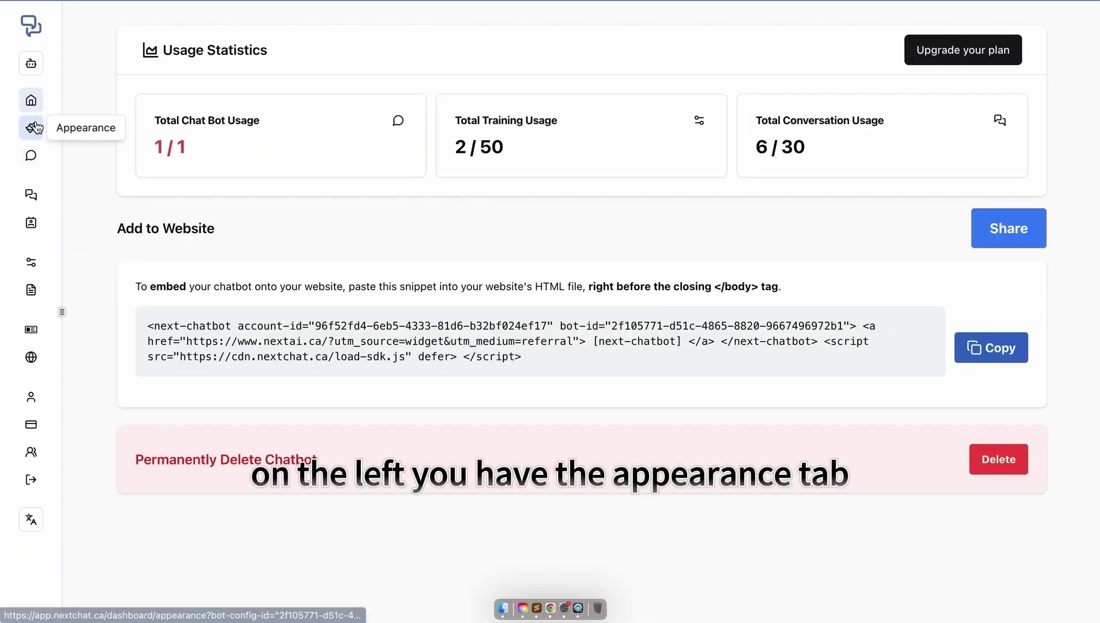
- In Appearance settings, highlight the main profile fields and toggle the chat avatar off and back on
left_click(35, 127)
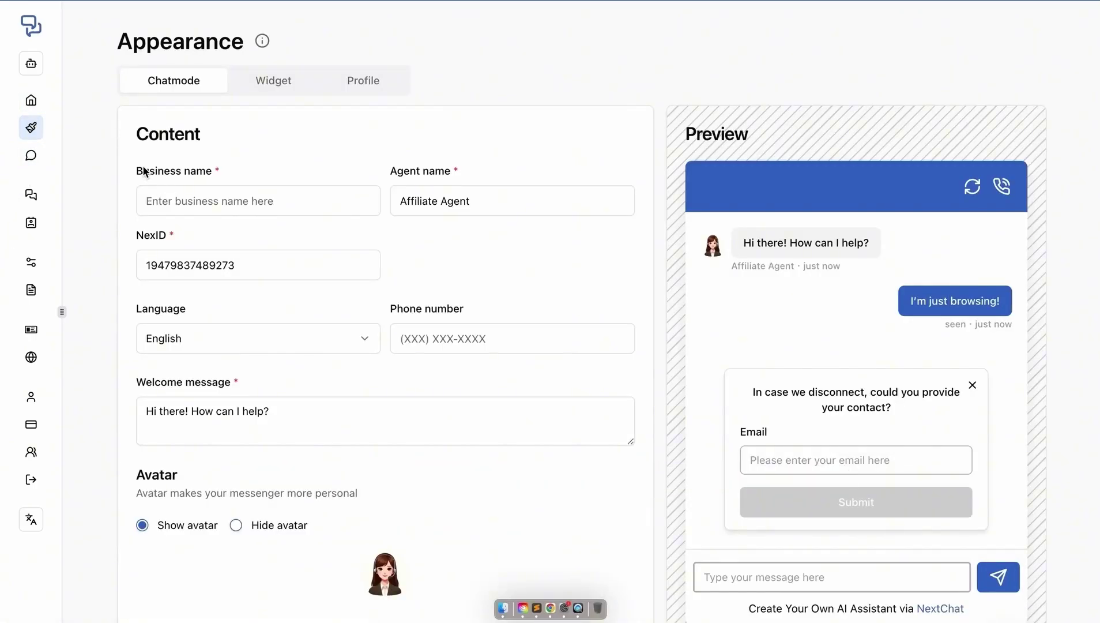
left_click_drag(139, 172, 264, 173)
left_click(265, 173)
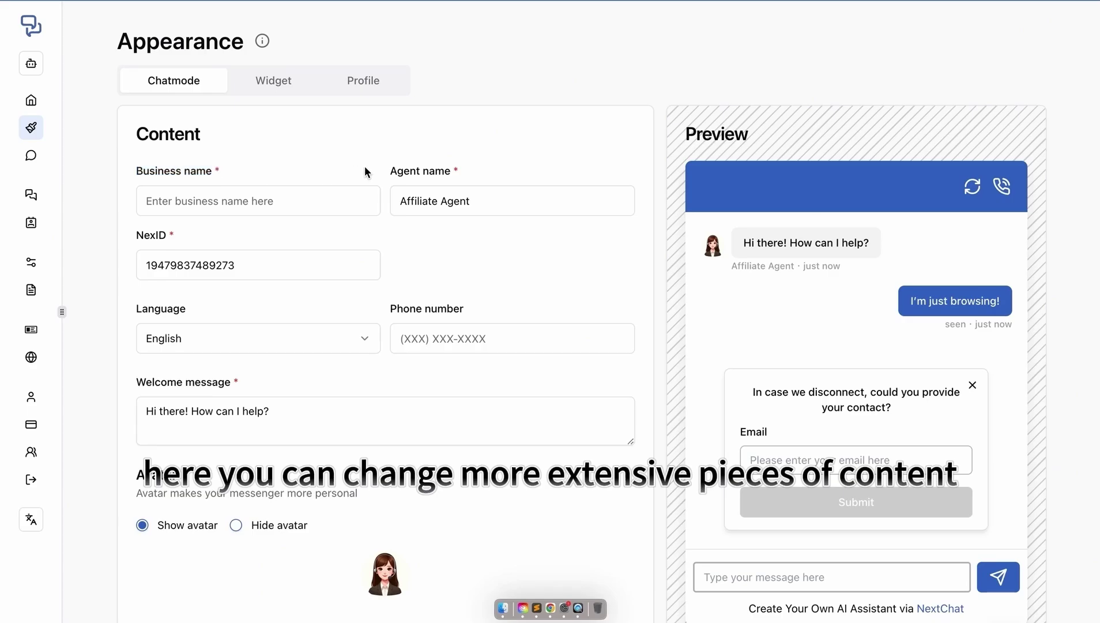
left_click_drag(391, 177, 503, 173)
left_click(502, 169)
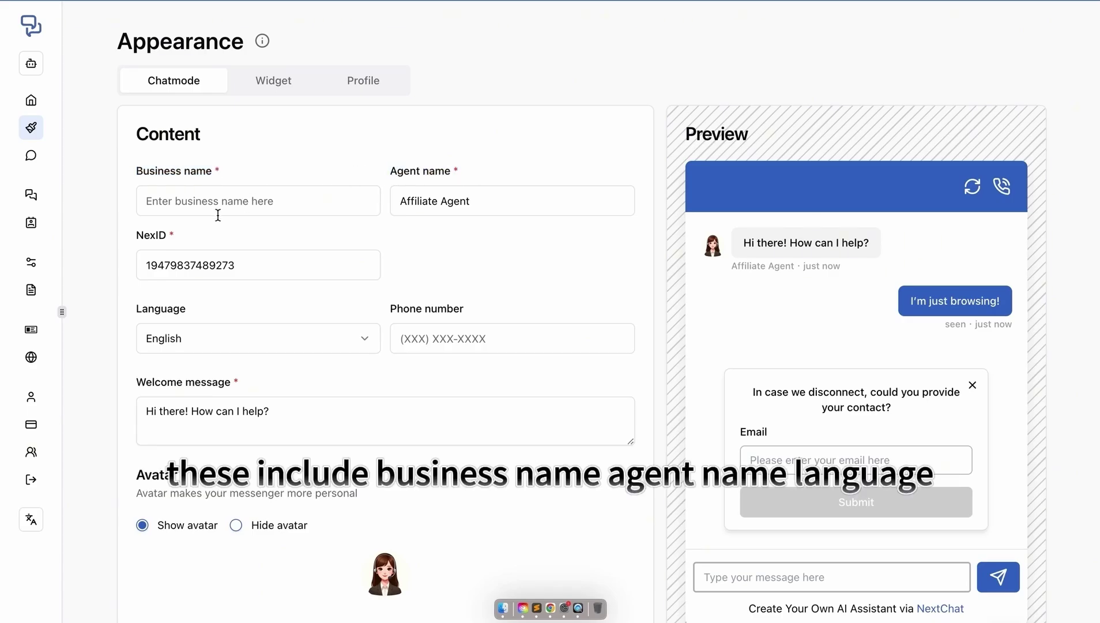
left_click_drag(140, 314, 213, 310)
left_click(240, 306)
left_click_drag(470, 315, 360, 313)
left_click(361, 314)
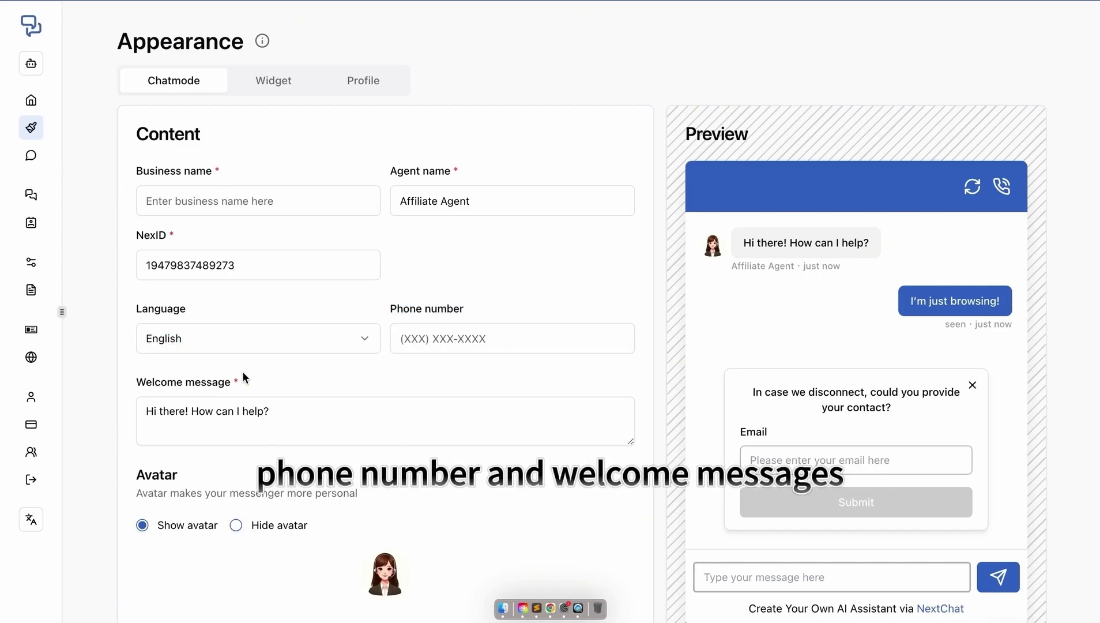
left_click(175, 381)
left_click(236, 528)
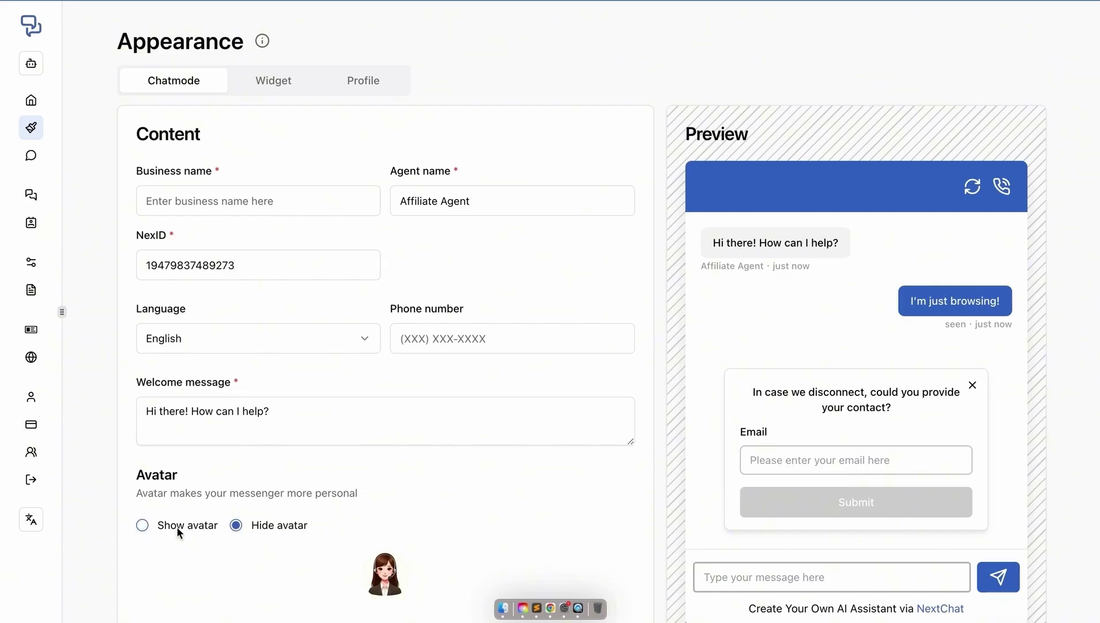
left_click(142, 527)
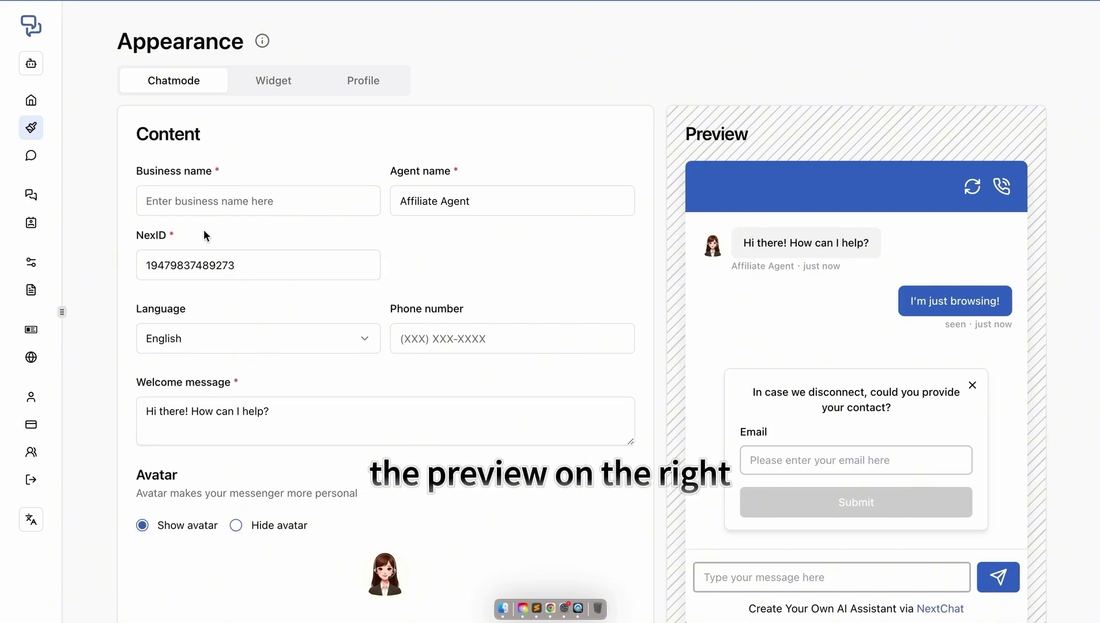
- Enter 'Affiliate Marketing' as the chatbot's business name
left_click(192, 205)
type("Affiliate M")
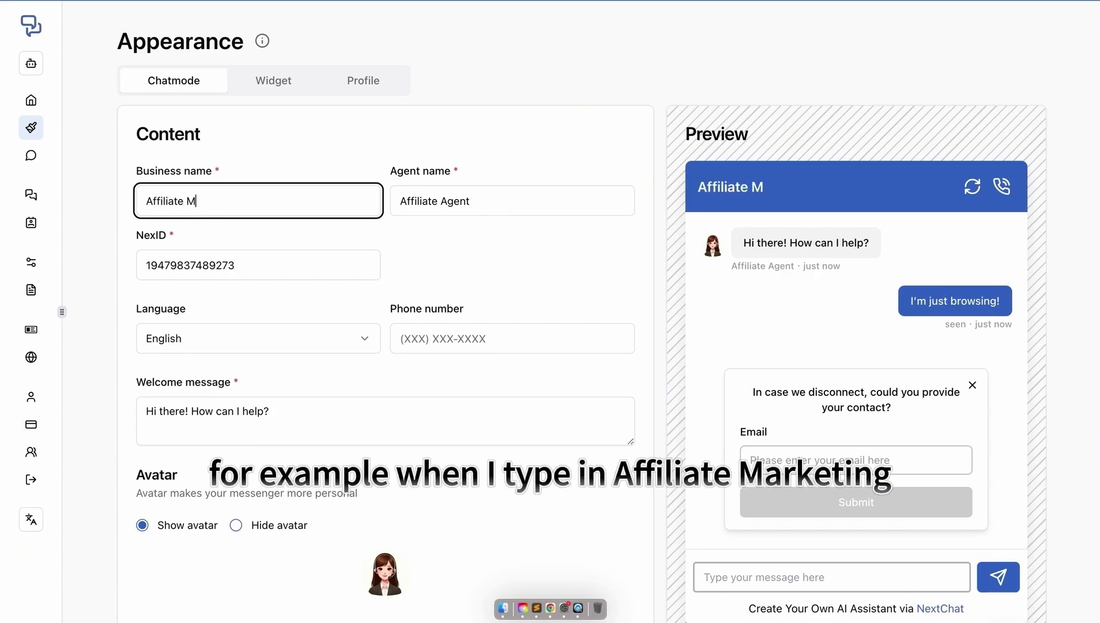
type("arketing")
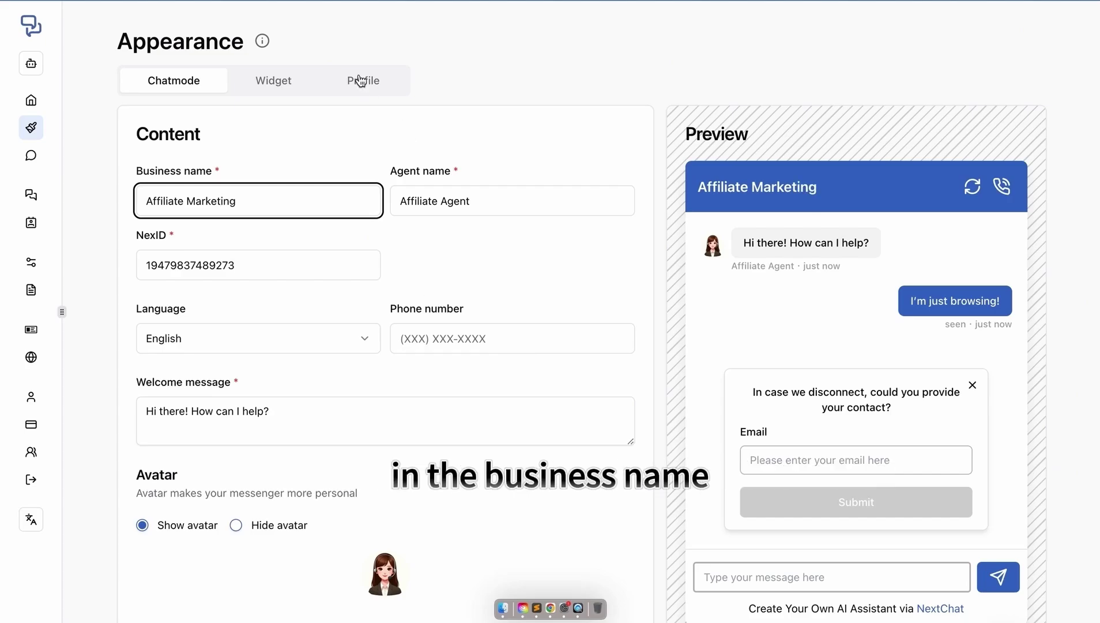
left_click(275, 86)
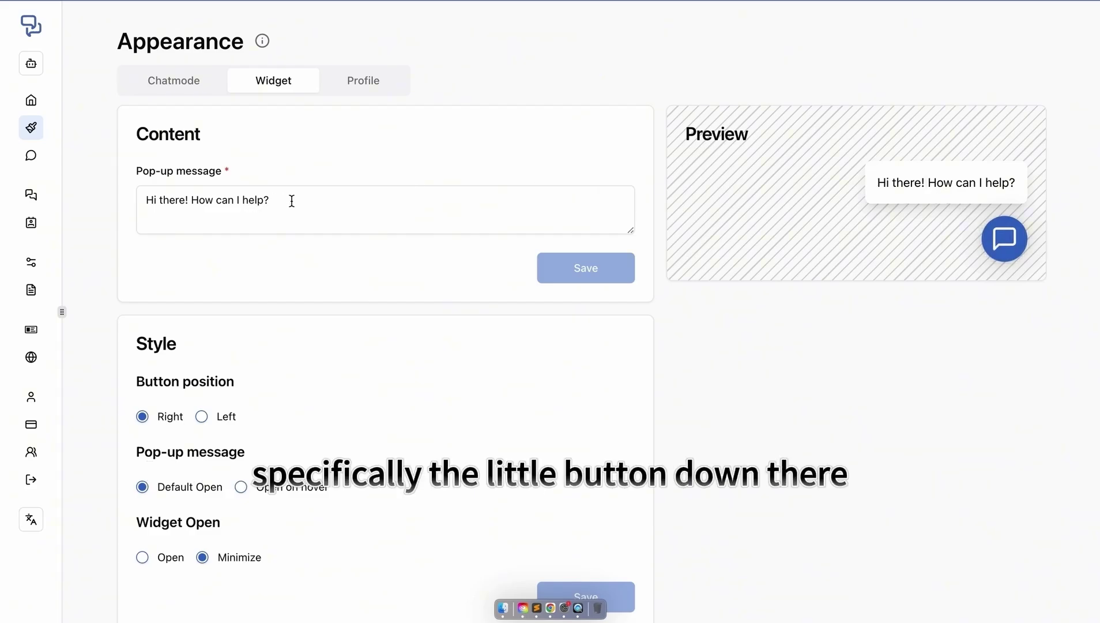
- Try changing the pop-up message to 'Hi', then undo the change
left_click_drag(289, 199, 112, 200)
type("Hi")
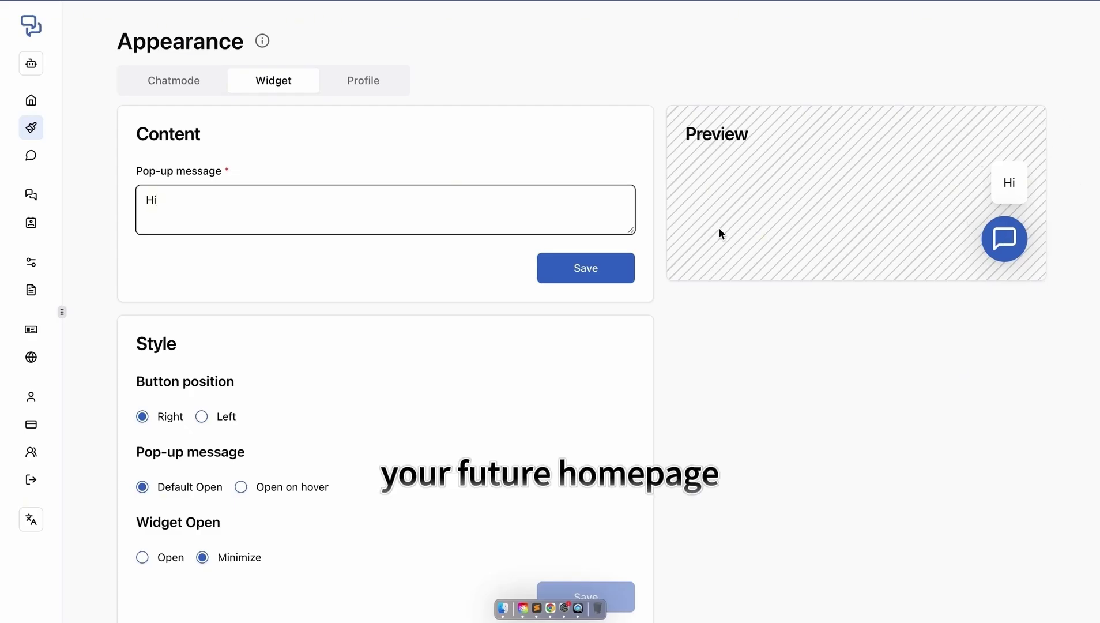
key("super+z")
left_click(322, 238)
- Keep the chat button on the right with the pop-up shown by default, and set the widget to start open
scroll(320, 326, "down", 1)
left_click(202, 385)
left_click(142, 385)
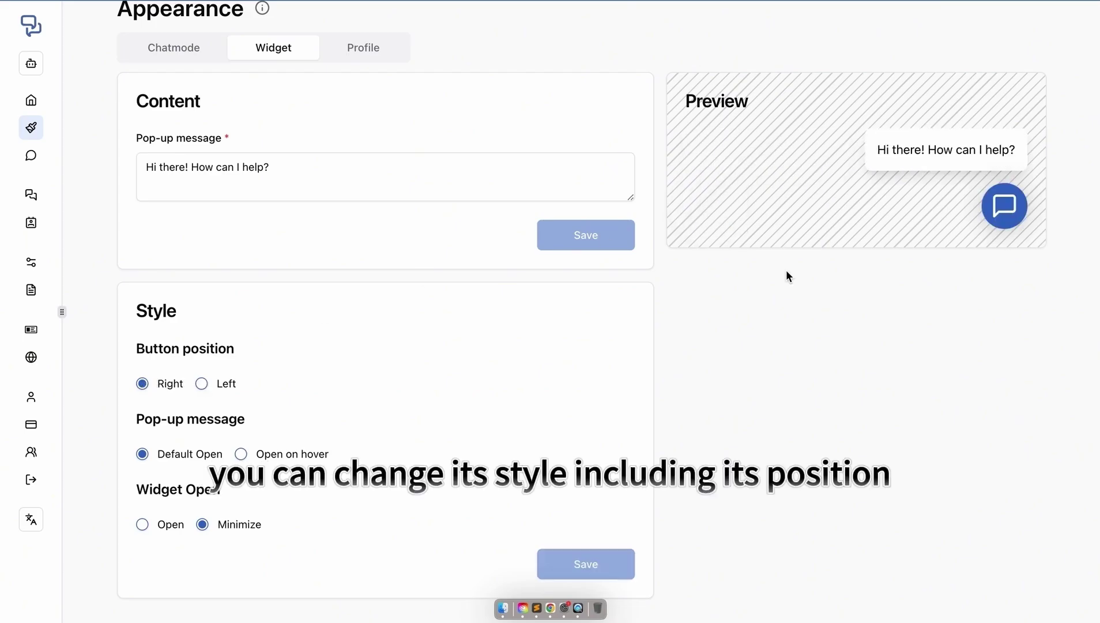
left_click(242, 455)
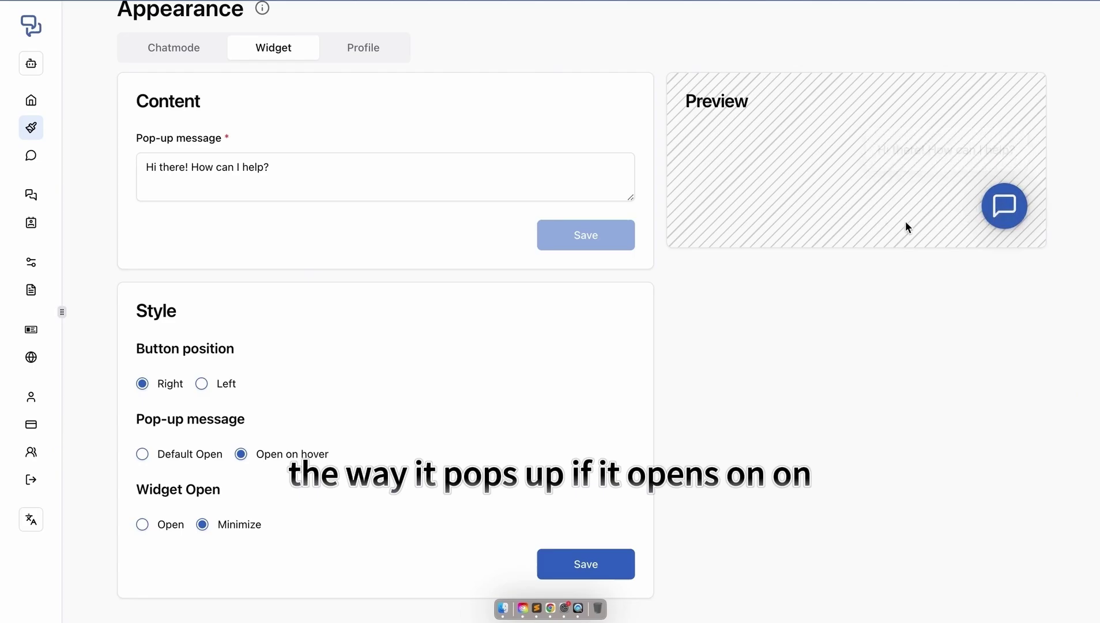
left_click(143, 454)
left_click(143, 524)
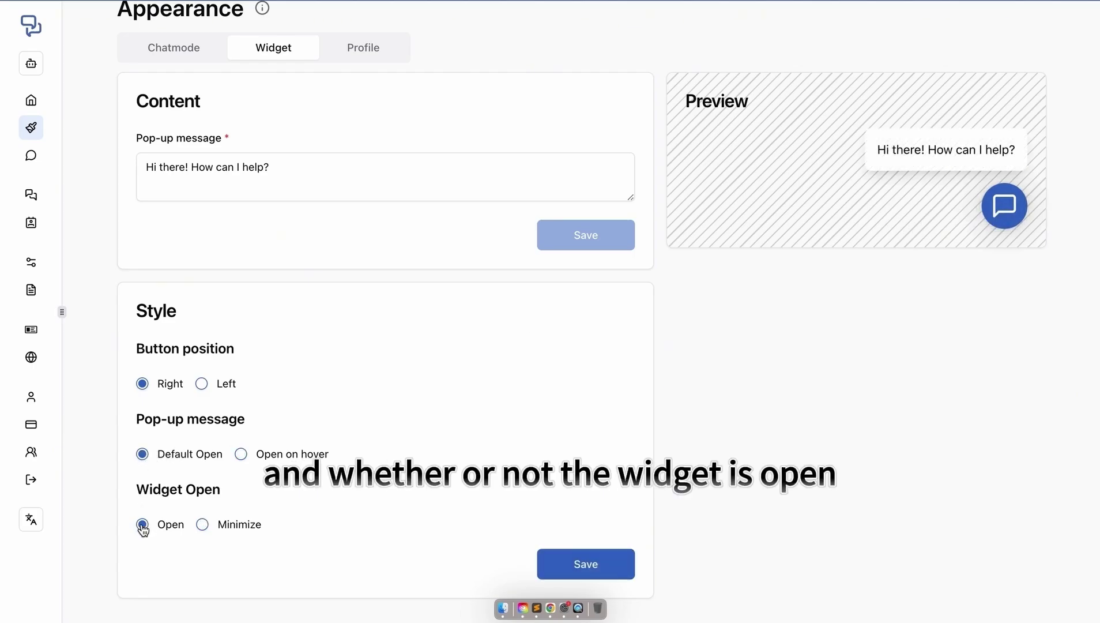
scroll(576, 289, "up", 1)
left_click(384, 97)
- Set the profile title to 'Affiliate Marketing' and the description to 'Affiliate marketing'
left_click(287, 198)
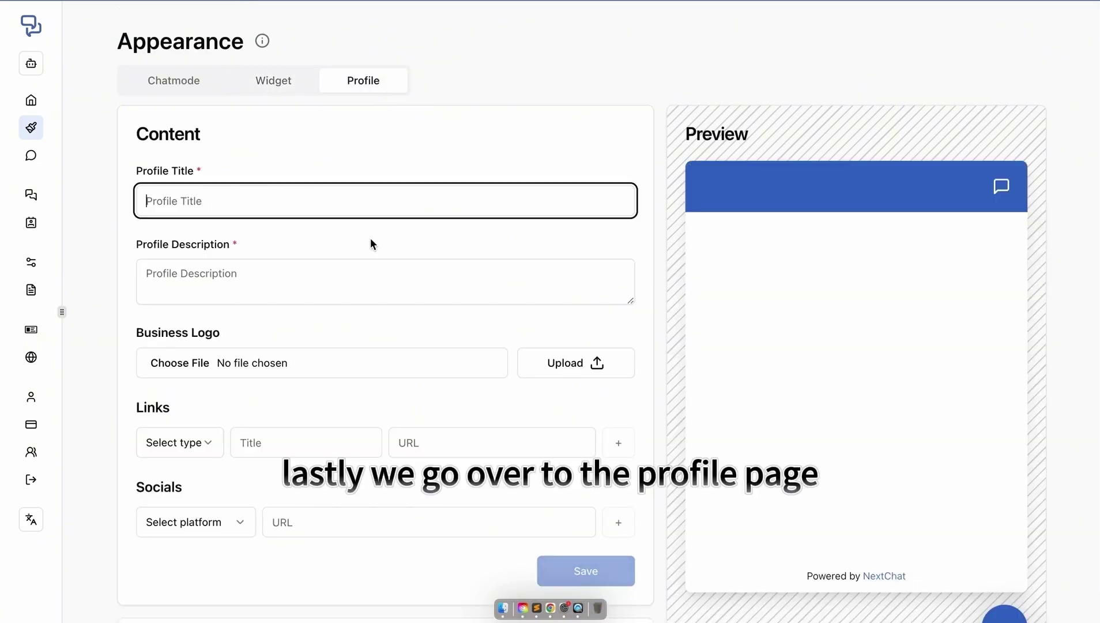
type("Affi")
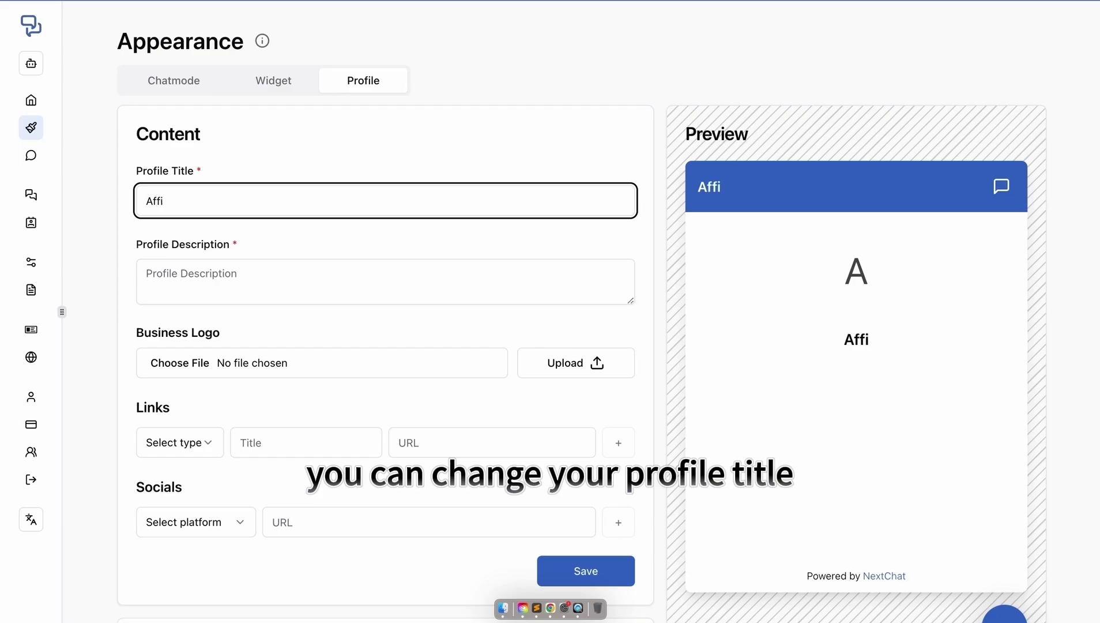
type("li")
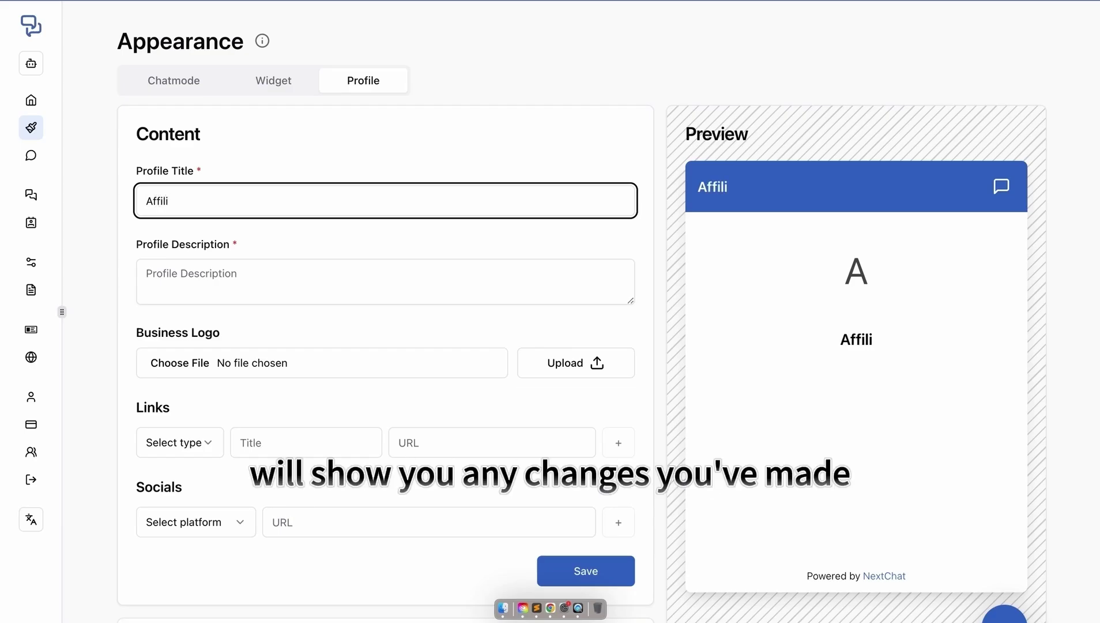
type("ate Marketing")
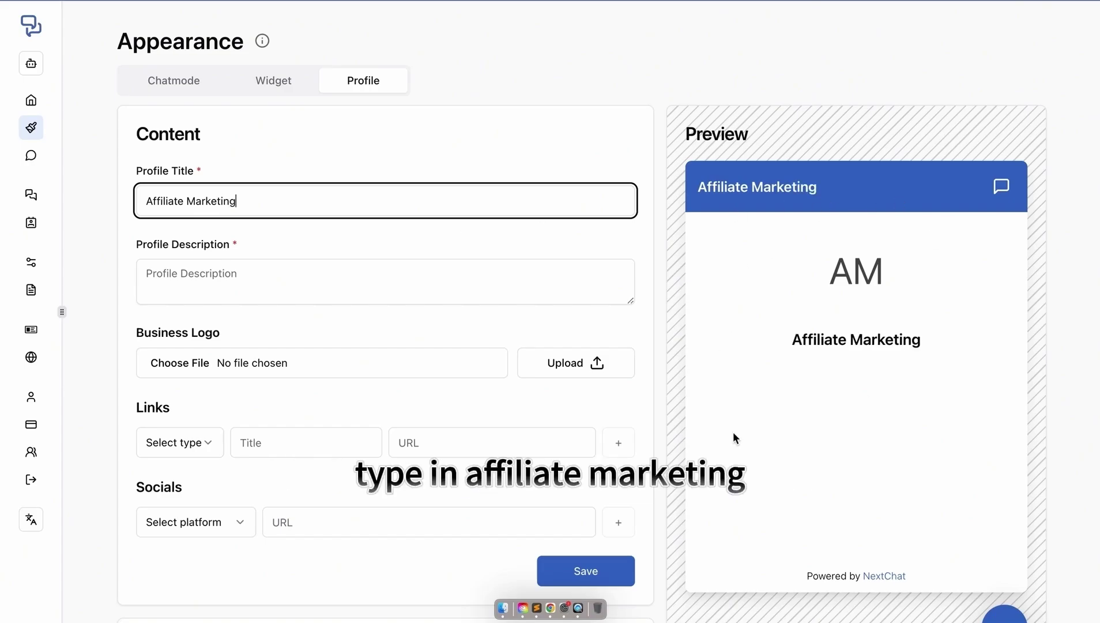
left_click(247, 272)
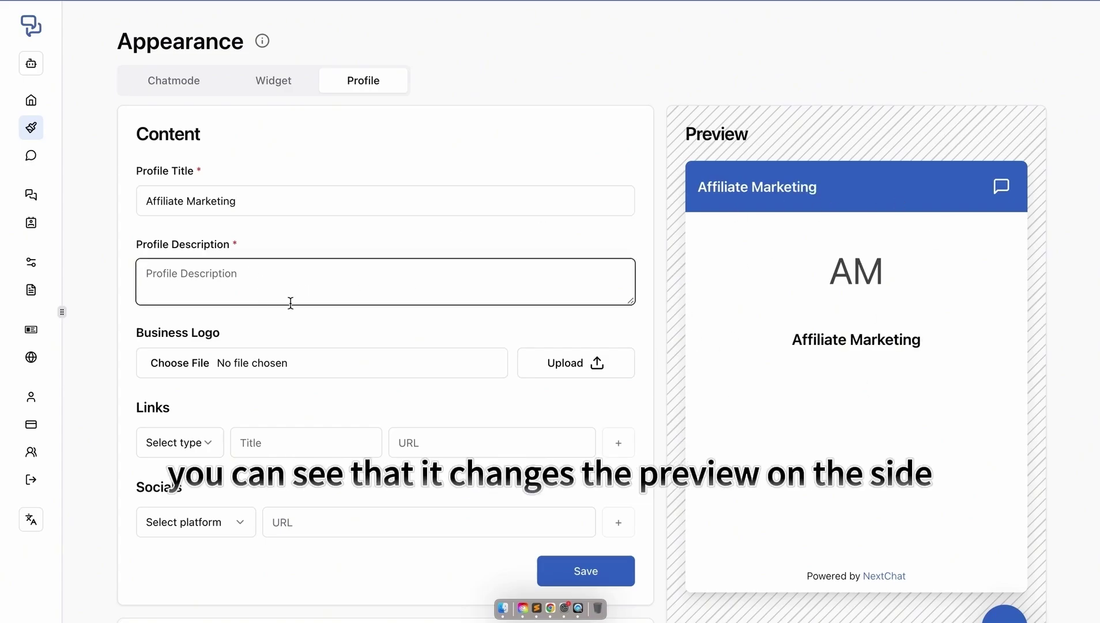
type("Affiliate")
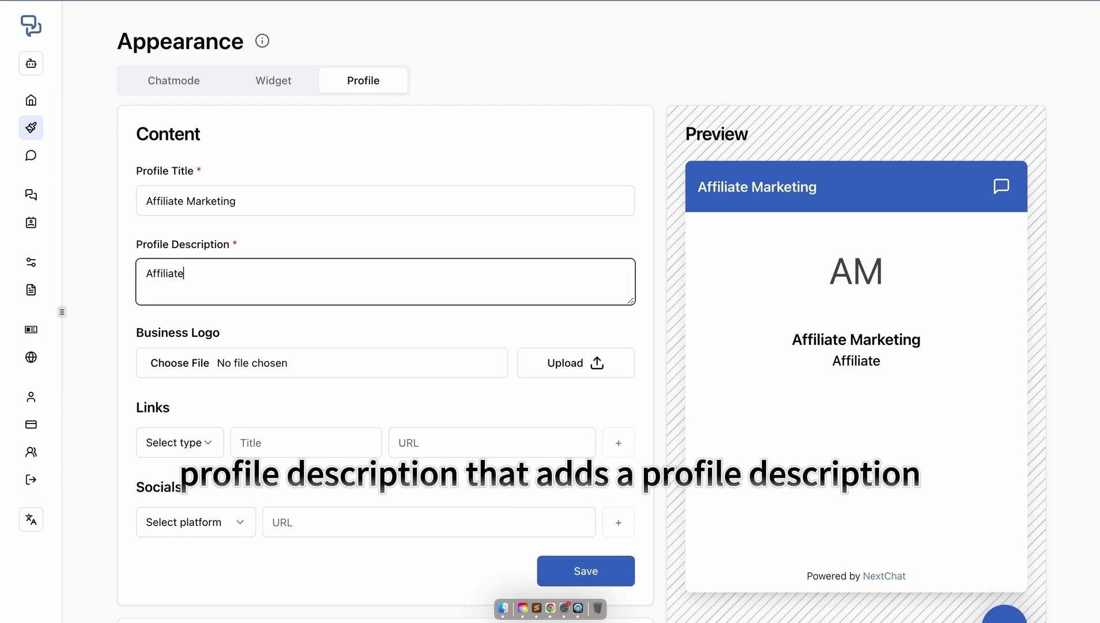
type(" mark")
key("BackSpace")
type("rke")
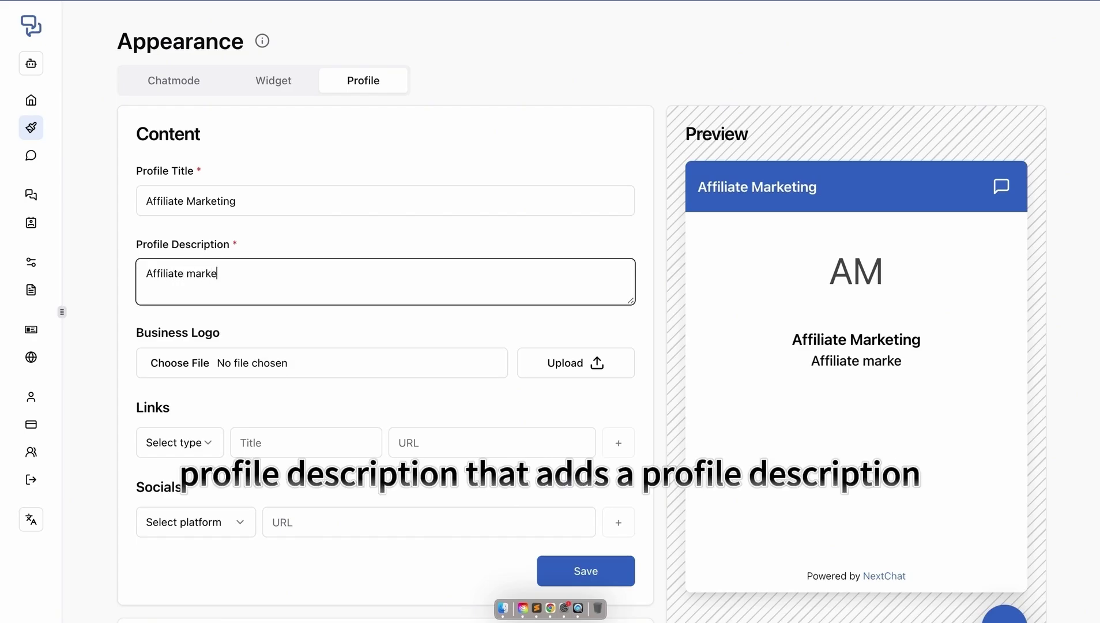
type("ting")
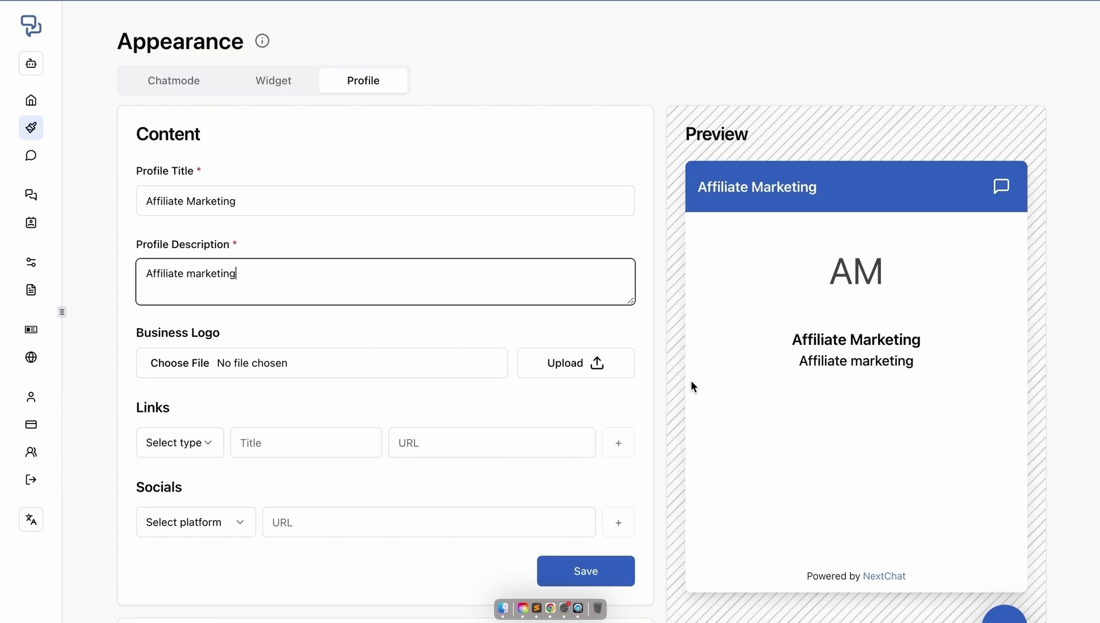
left_click(361, 325)
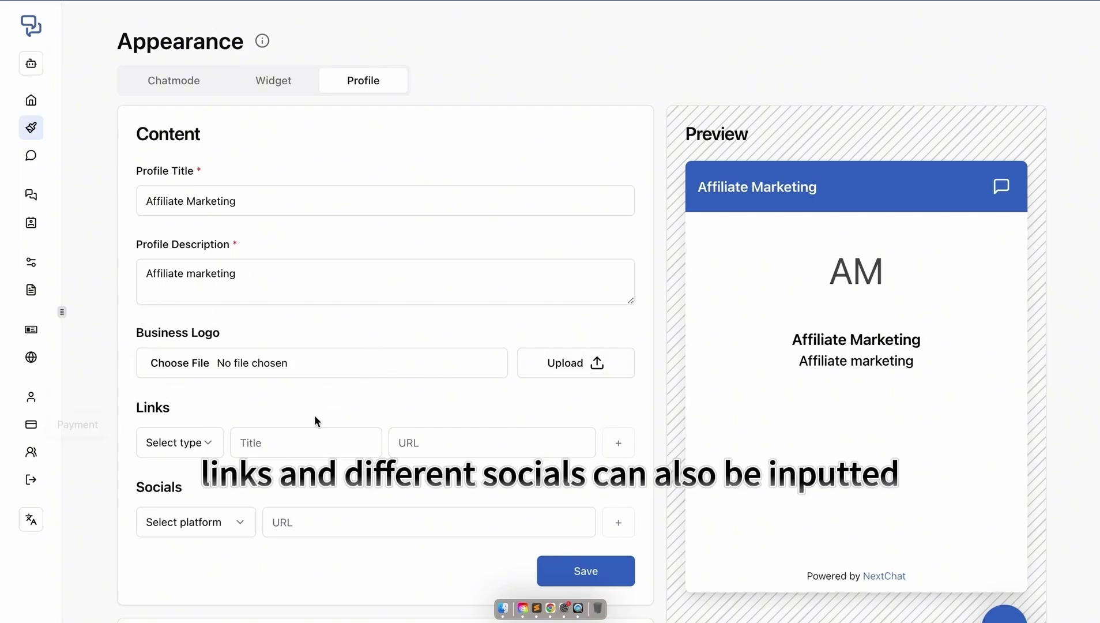
- Add a profile link titled 'Link' pointing to google.com
left_click(336, 441)
type("Link")
left_click(519, 437)
type("google.com")
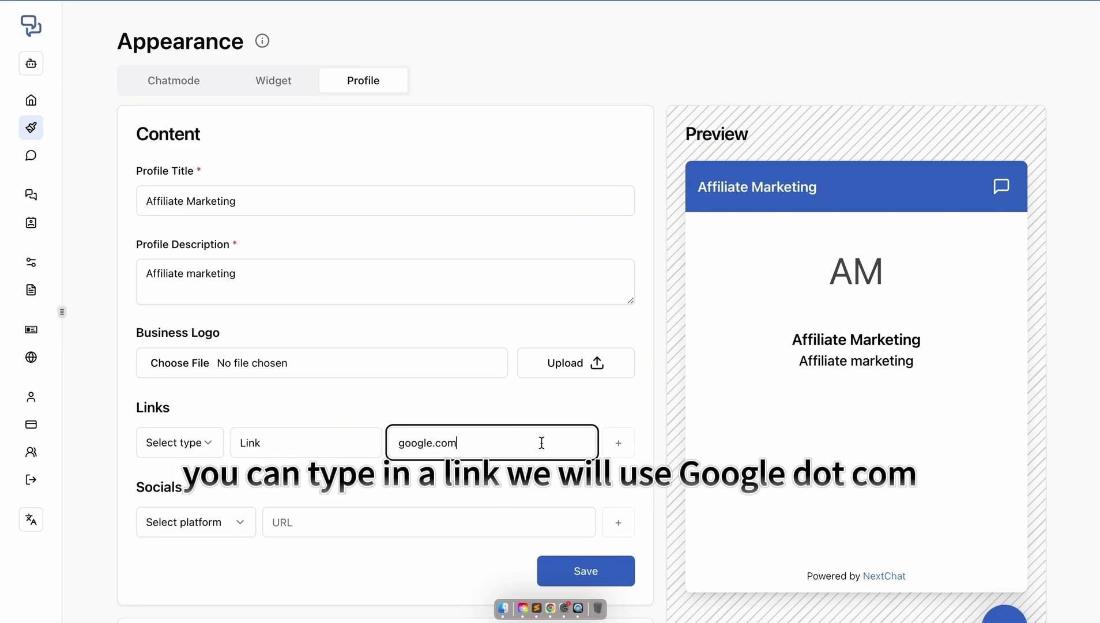
left_click(625, 449)
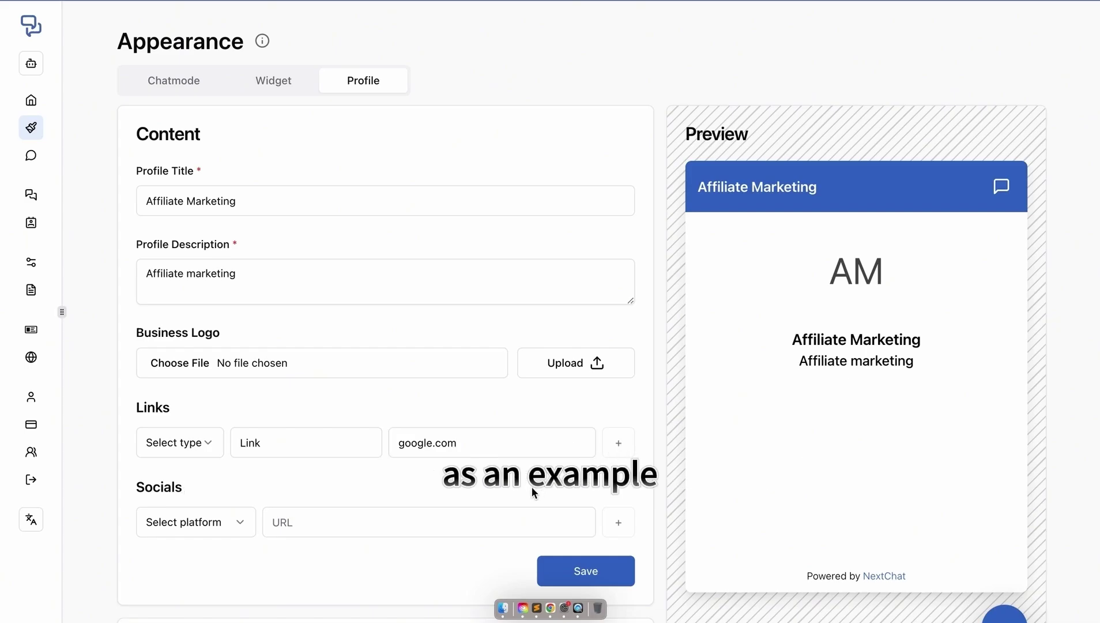
scroll(532, 487, "down", 2)
left_click(232, 452)
- Close the socials platform list and keep the profile background a solid colour
scroll(201, 270, "down", 1)
scroll(201, 268, "up", 1)
left_click(243, 489)
scroll(240, 485, "down", 1)
scroll(240, 480, "down", 7)
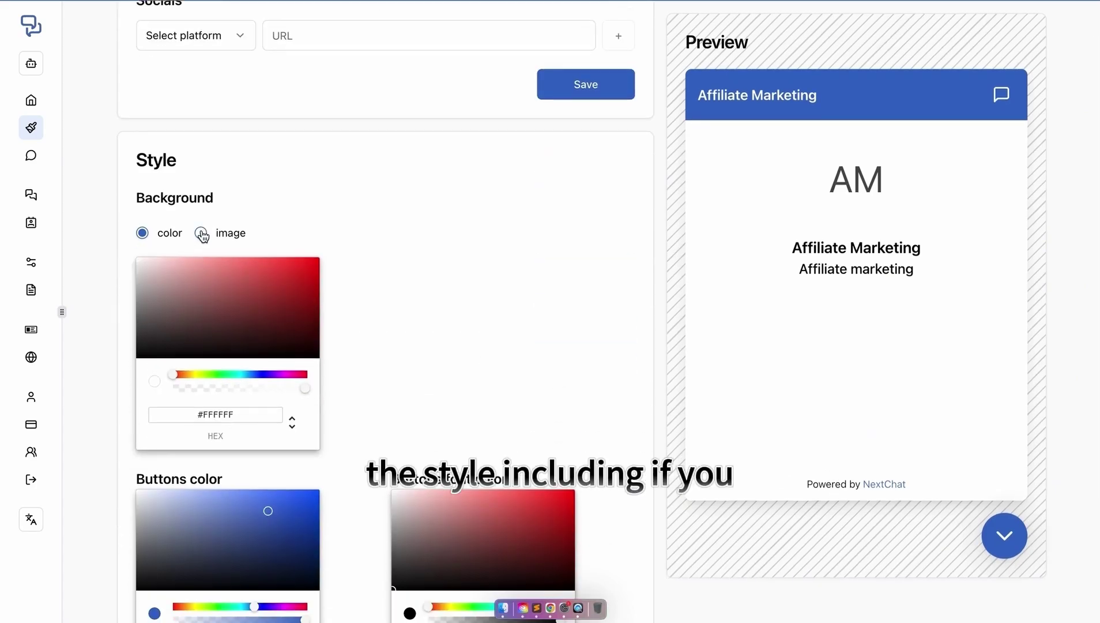
left_click(202, 234)
left_click(149, 233)
- Change the profile button colour to the brighter blue #095CF8
scroll(151, 235, "down", 2)
mouse_move(138, 154)
left_mouse_down()
mouse_move(239, 194)
mouse_move(277, 228)
mouse_move(214, 253)
mouse_move(162, 219)
mouse_move(129, 136)
left_mouse_up()
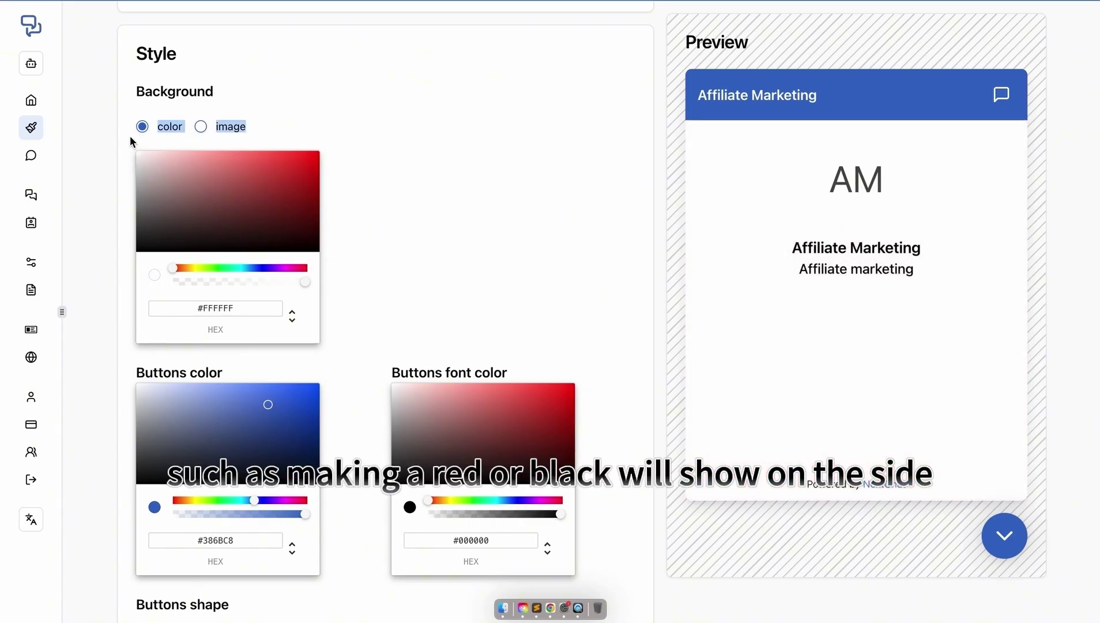
left_click(471, 249)
scroll(472, 249, "down", 3)
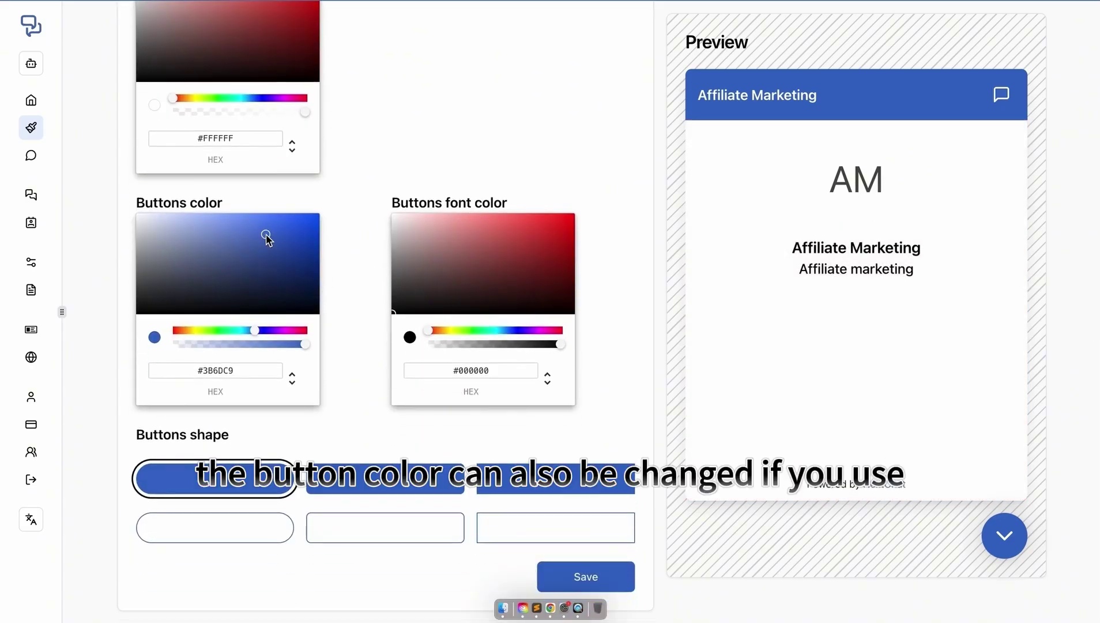
left_click_drag(265, 238, 313, 217)
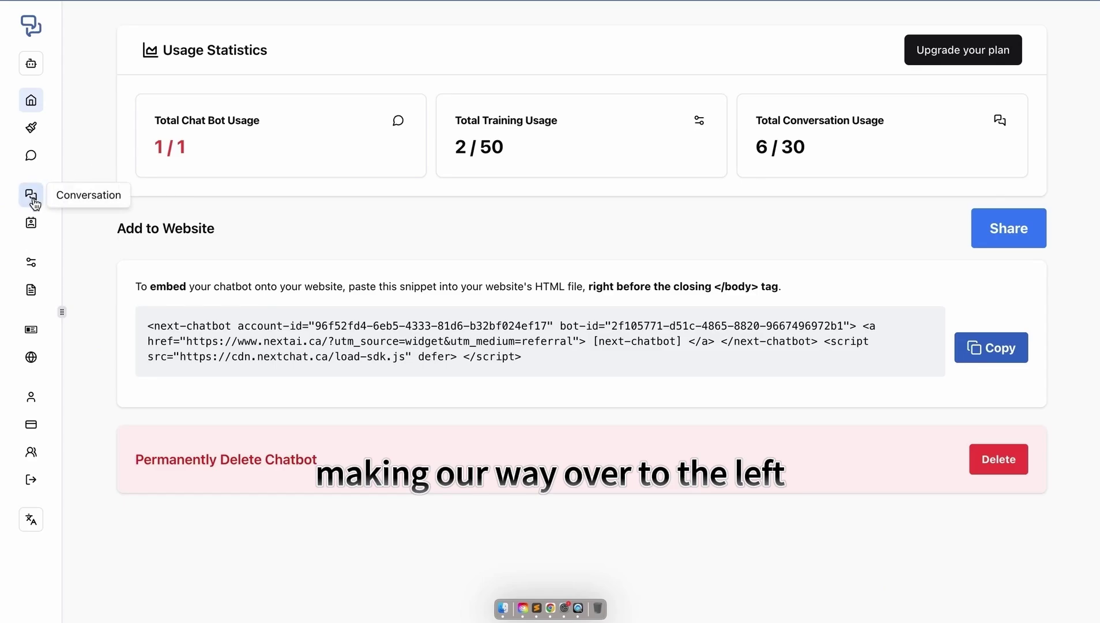
- Go to the chatbot Training page and show the Word-or-PDF file upload form
left_click(31, 265)
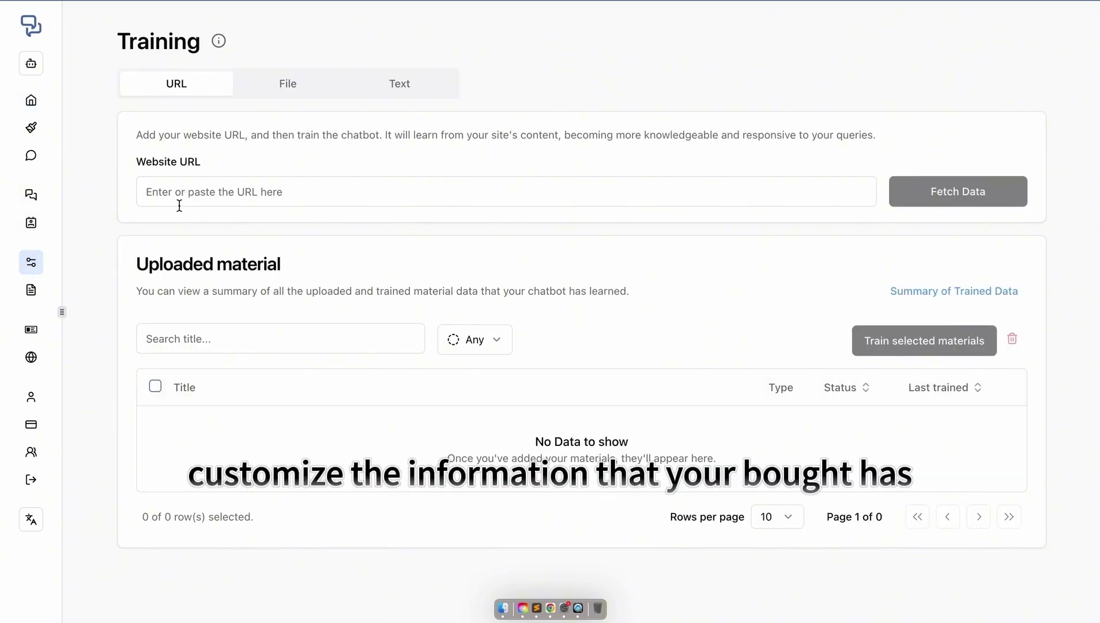
left_click(222, 161)
left_click_drag(139, 261, 299, 265)
left_click(312, 263)
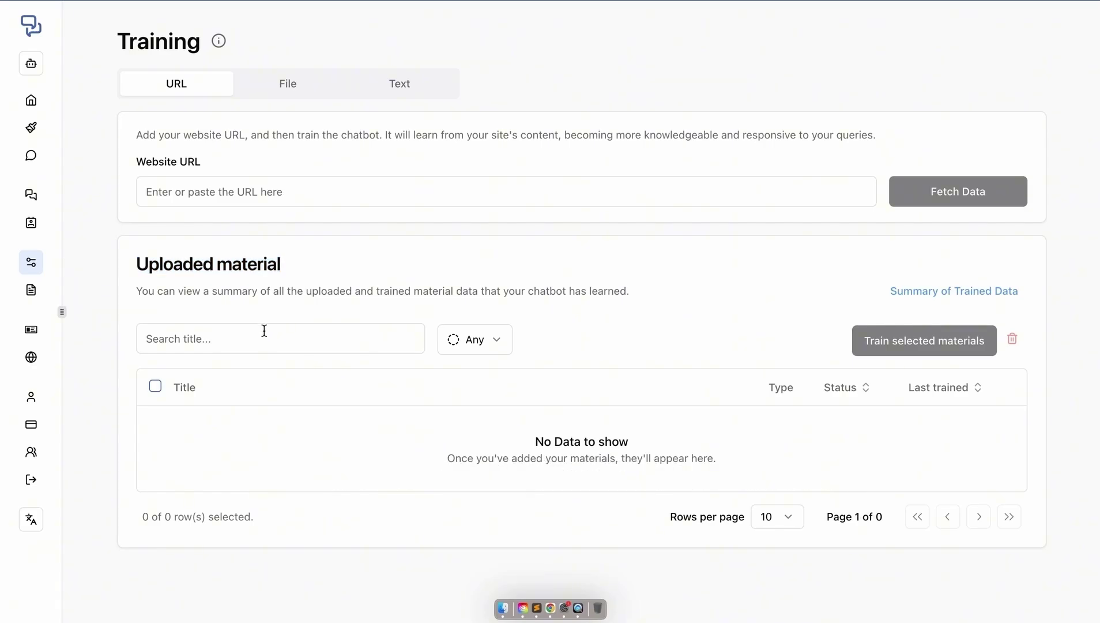
left_click(315, 87)
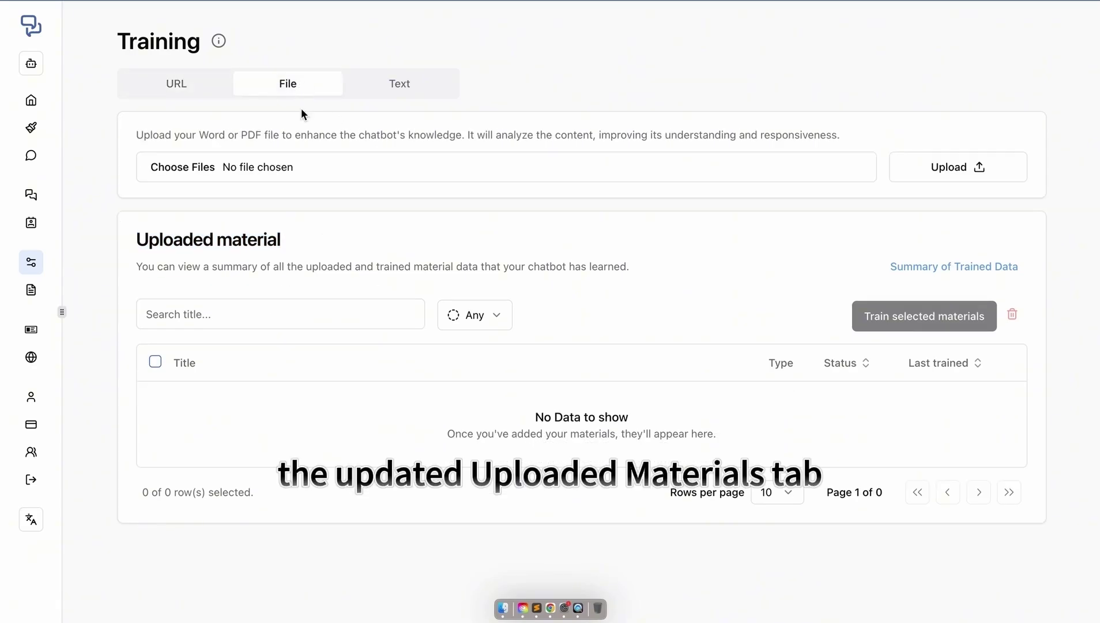
left_click_drag(139, 134, 241, 149)
left_click(840, 137)
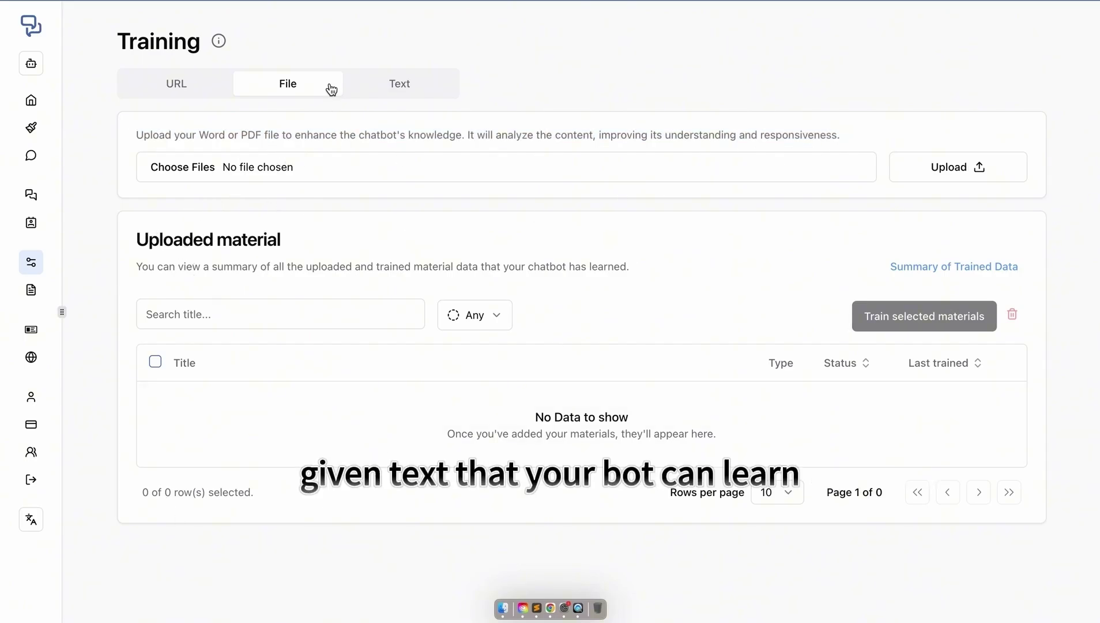
- Train the chatbot on text 'Affiliate Method': it helps customers create affiliate marketing profiles
left_click(385, 87)
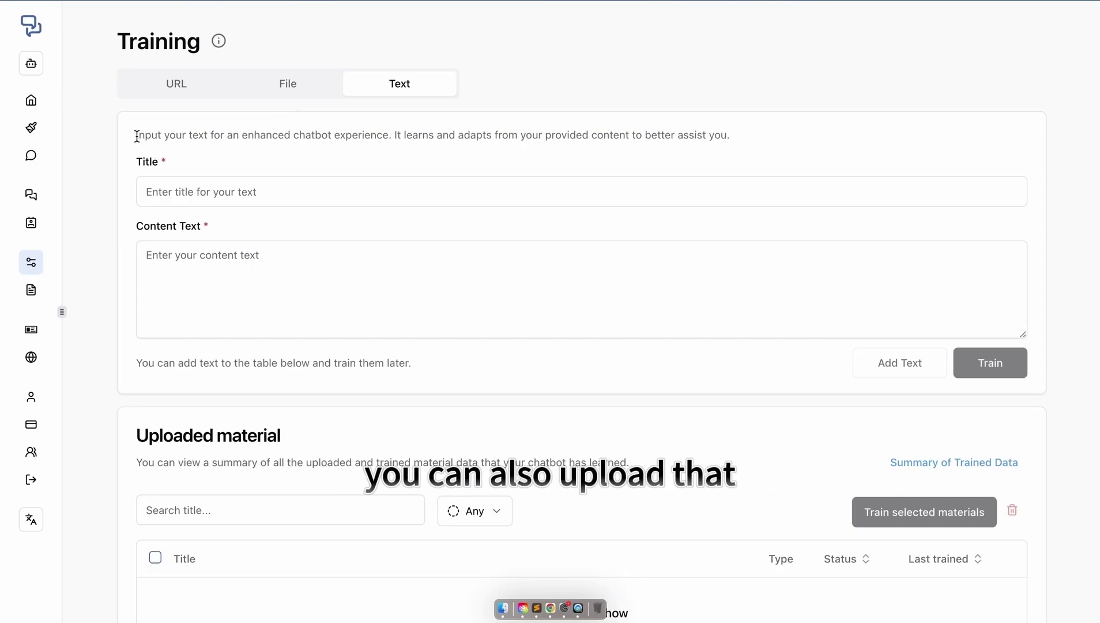
left_click_drag(137, 135, 786, 151)
left_click(787, 152)
left_click(517, 204)
left_click(291, 229)
left_click(220, 261)
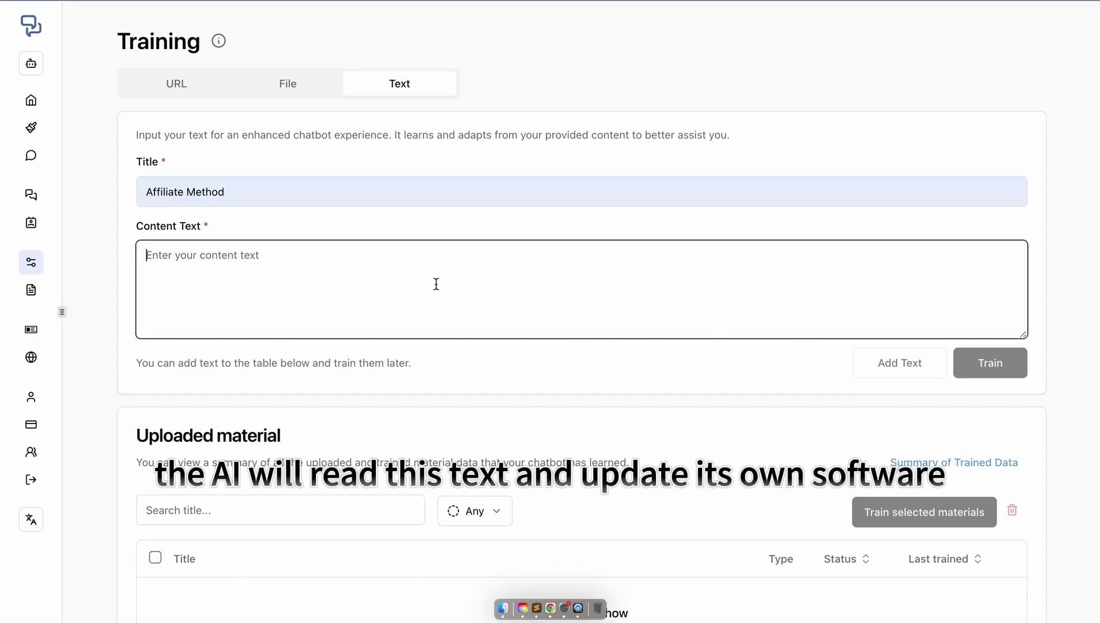
type("This")
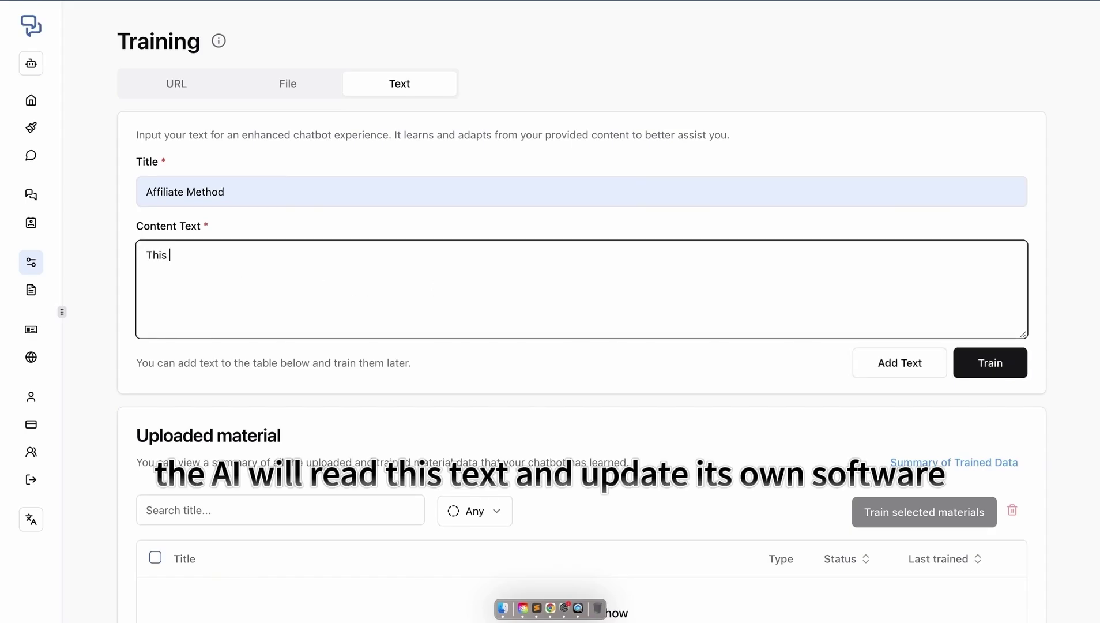
type(" bot will assist customers to create their own affiliate marketing profile.")
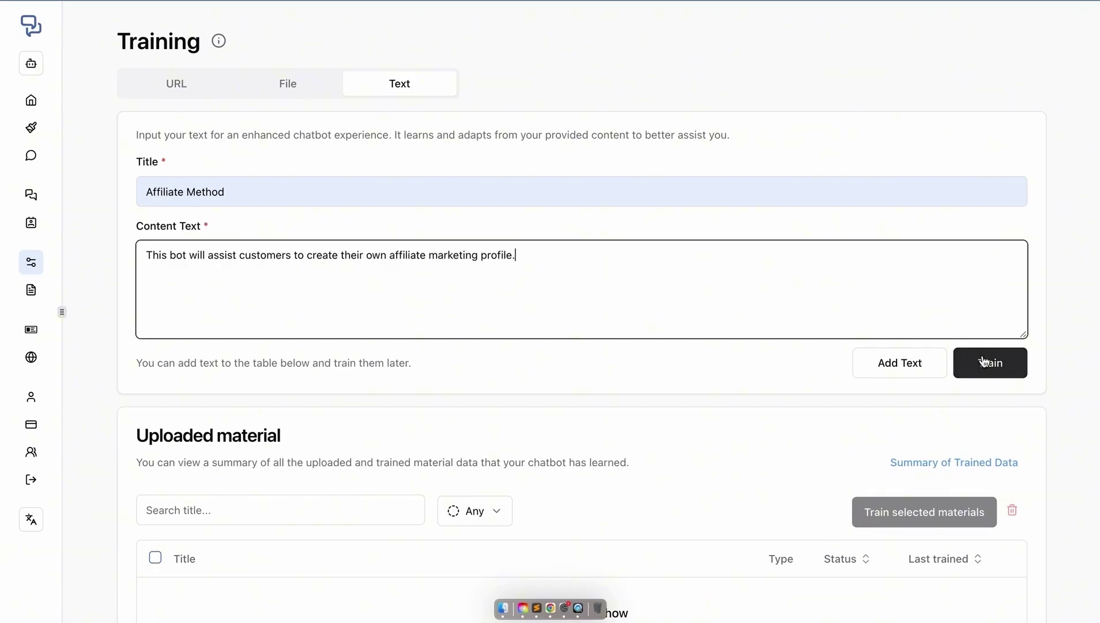
left_click(984, 361)
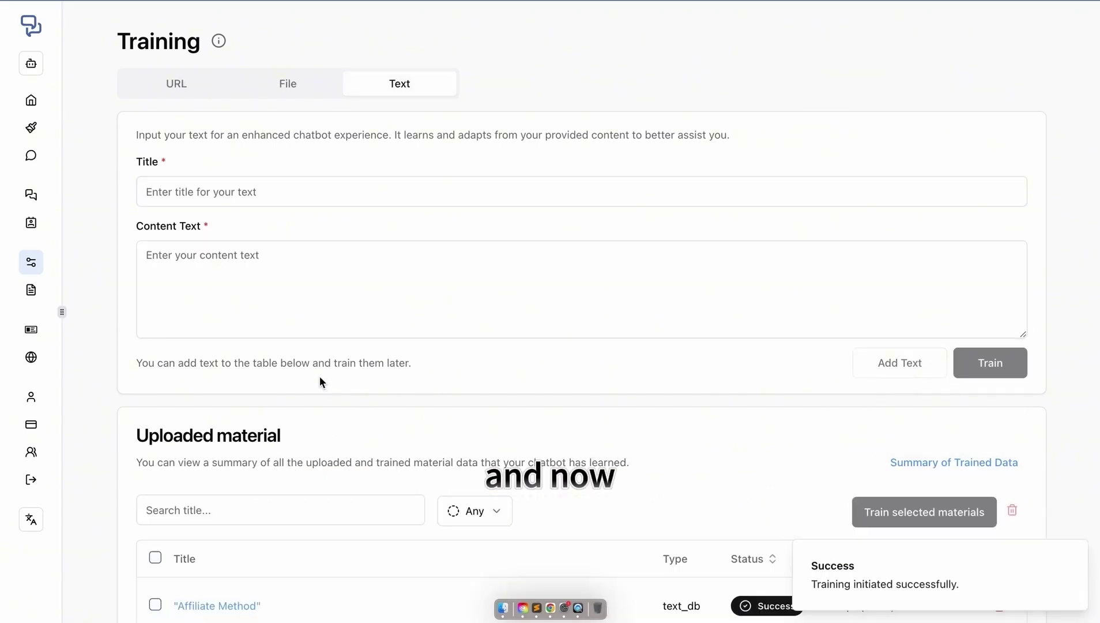
scroll(170, 497, "down", 3)
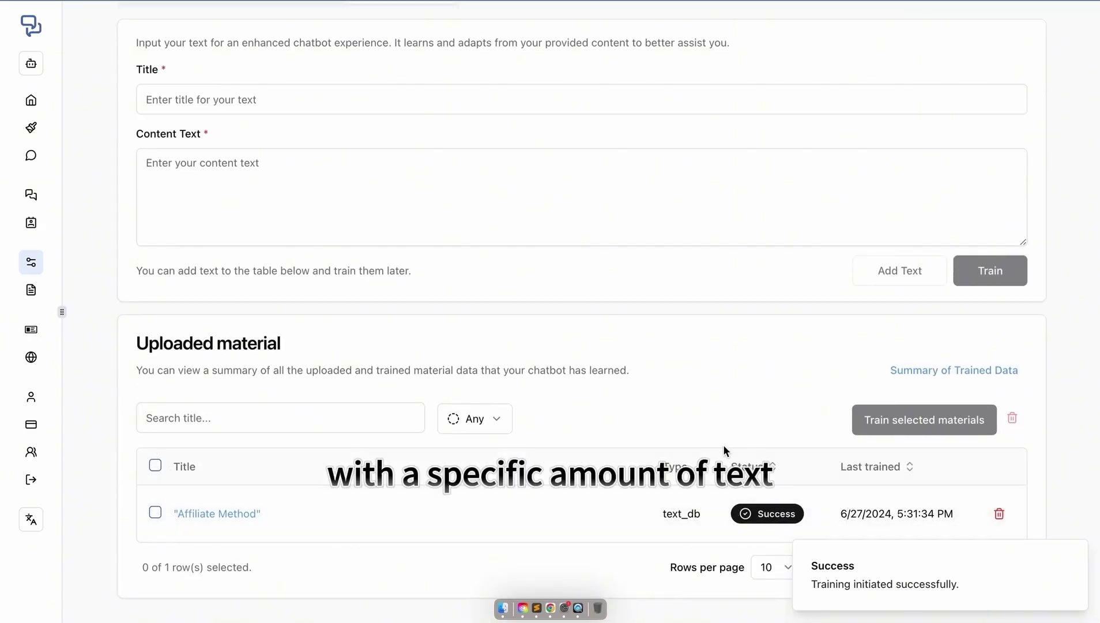
scroll(297, 288, "up", 3)
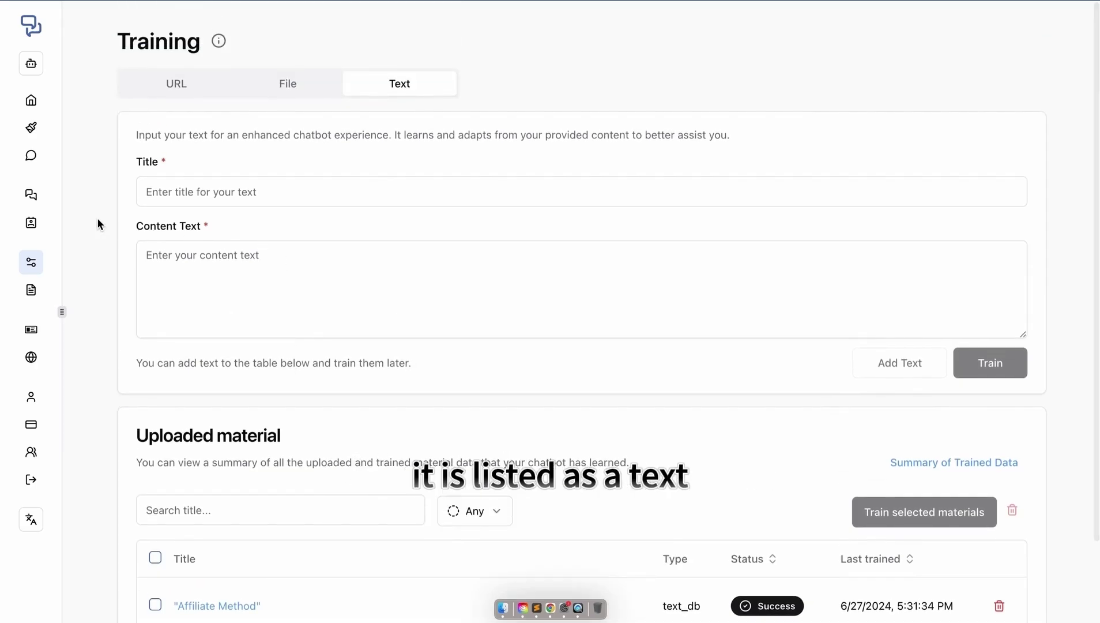
key("super+shift+5")
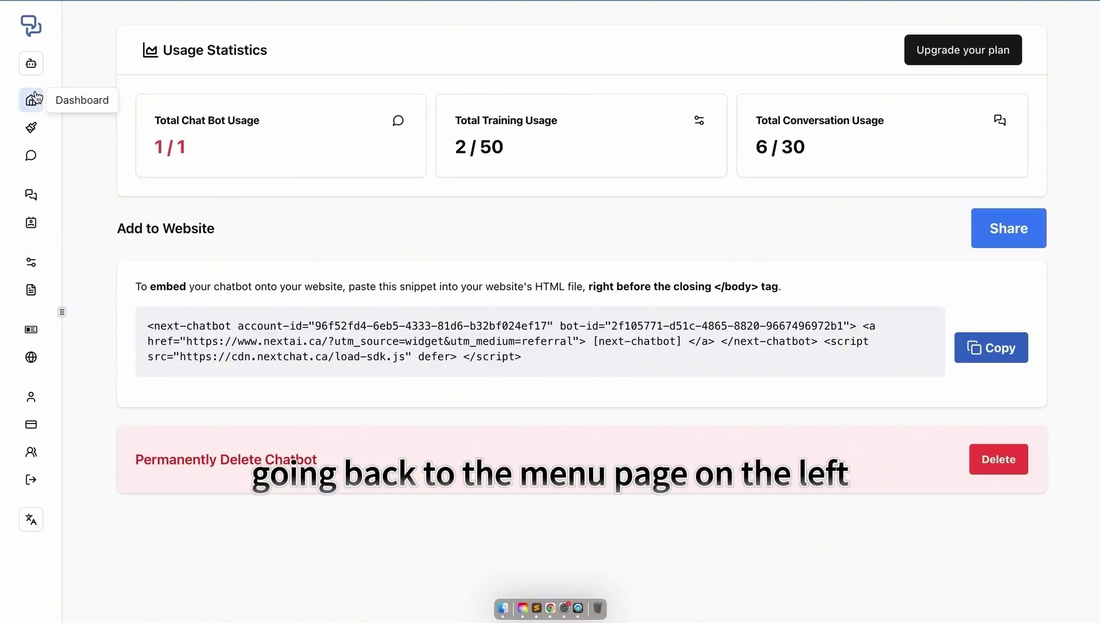
- In the test chat, send 'Hi what is', then ask the suggested 'How do I track sales?' question
left_click(32, 155)
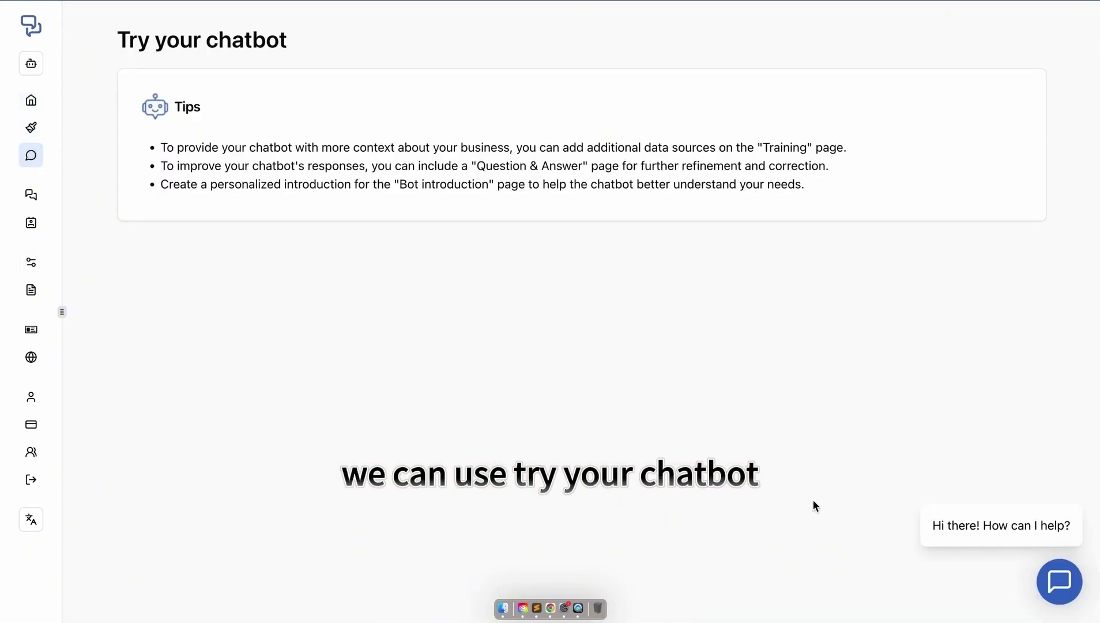
left_click(1060, 581)
left_click(874, 500)
left_click(1042, 314)
left_click(894, 495)
type("Hi what is this?")
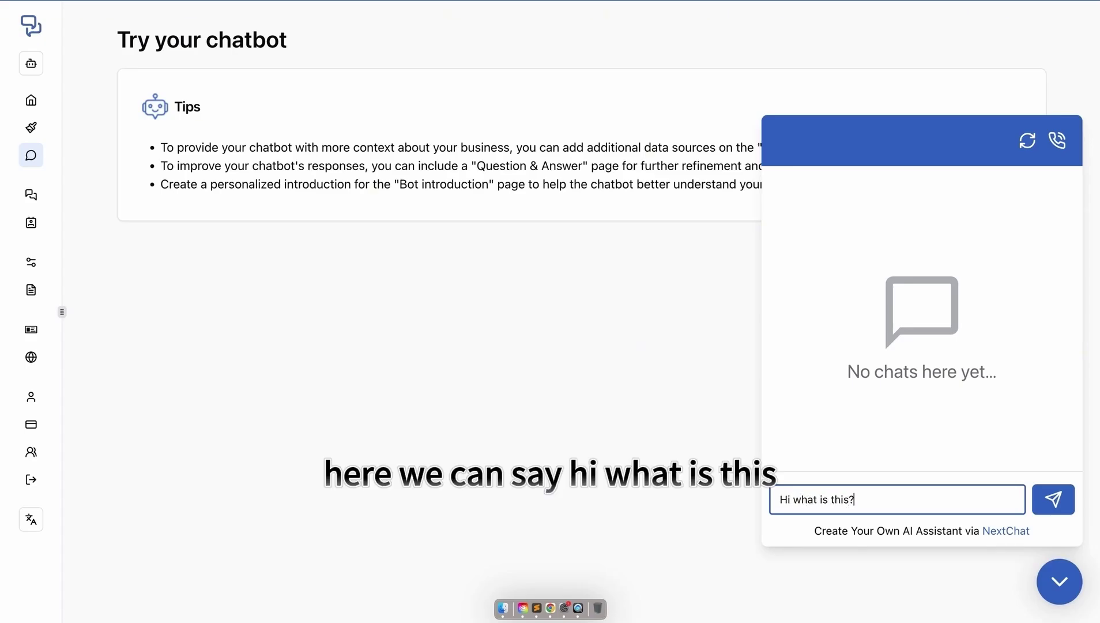
key("Return")
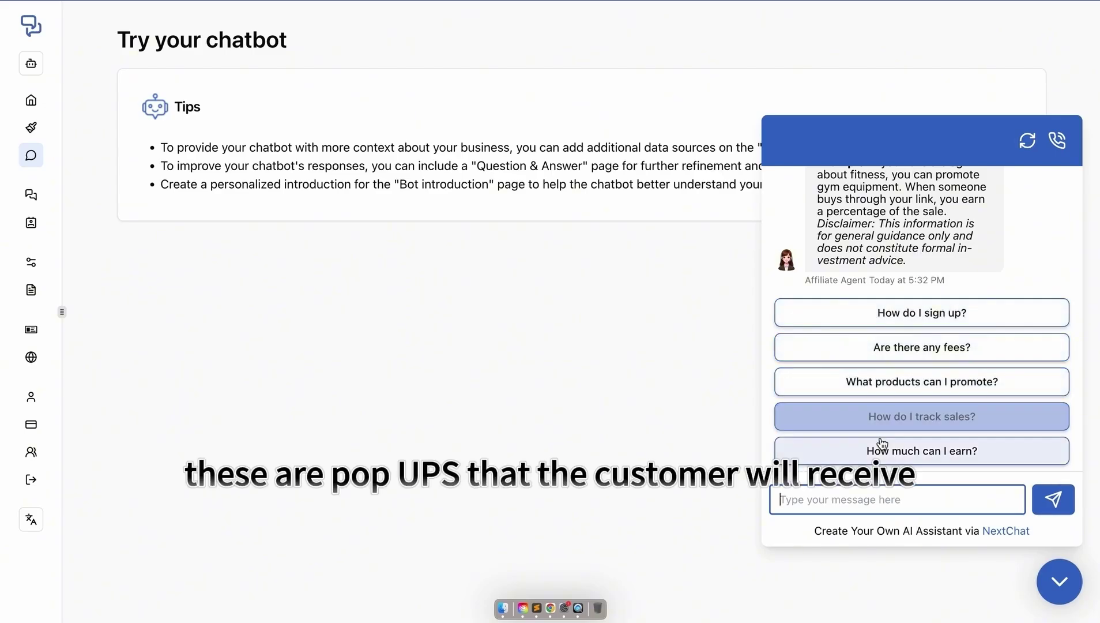
left_click(883, 417)
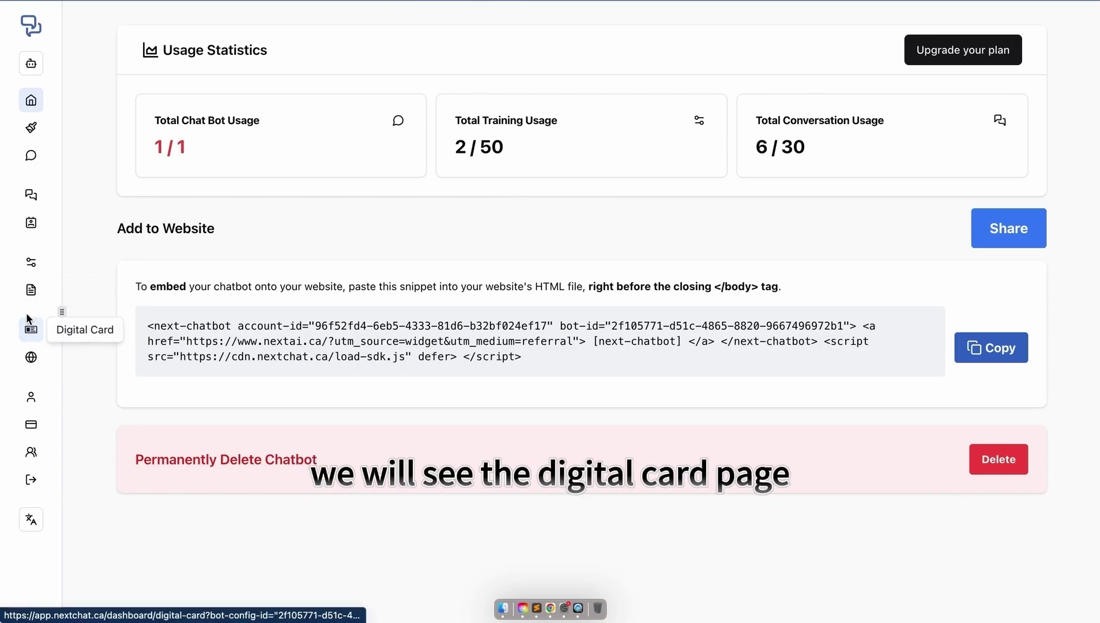
- On the digital card, enter the owner's last name and the business position CEO
left_click(29, 327)
left_click(153, 197)
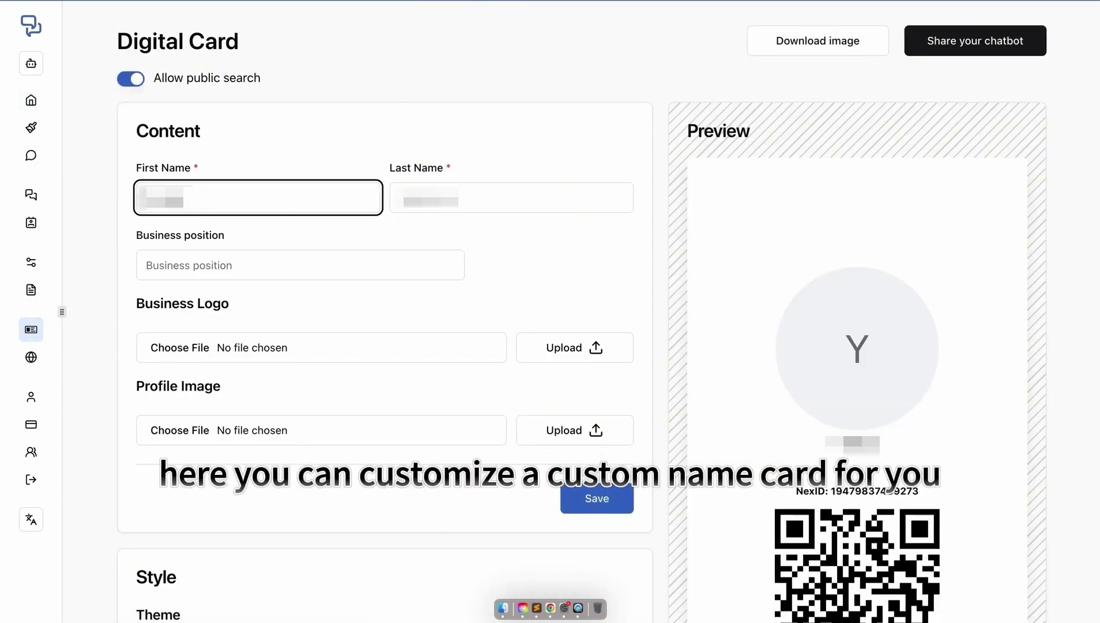
left_click(483, 191)
type("Li")
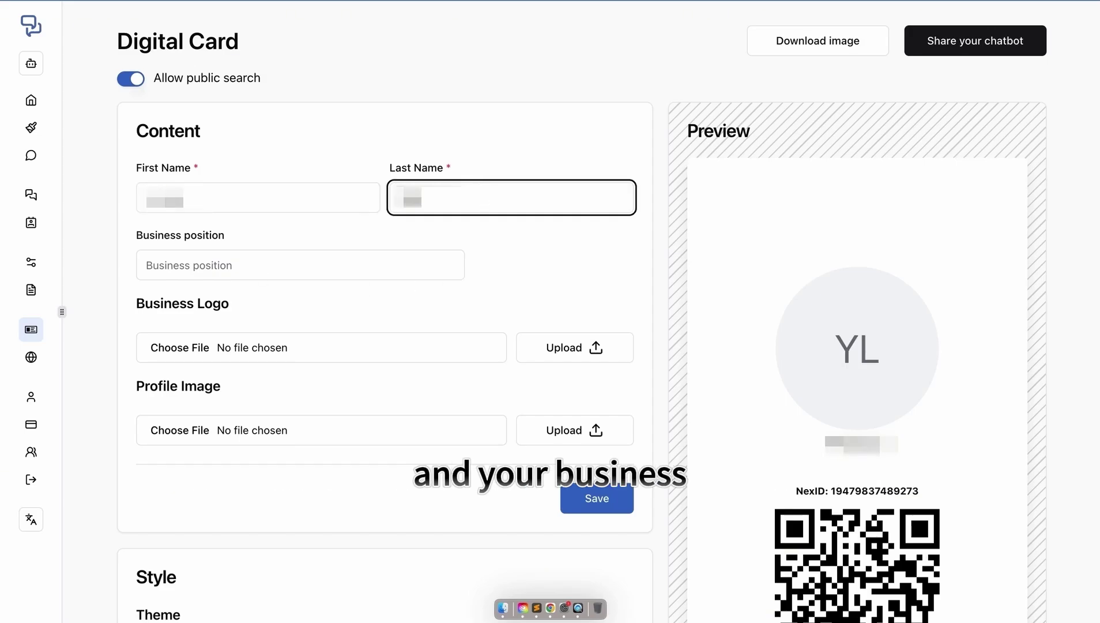
left_click(297, 258)
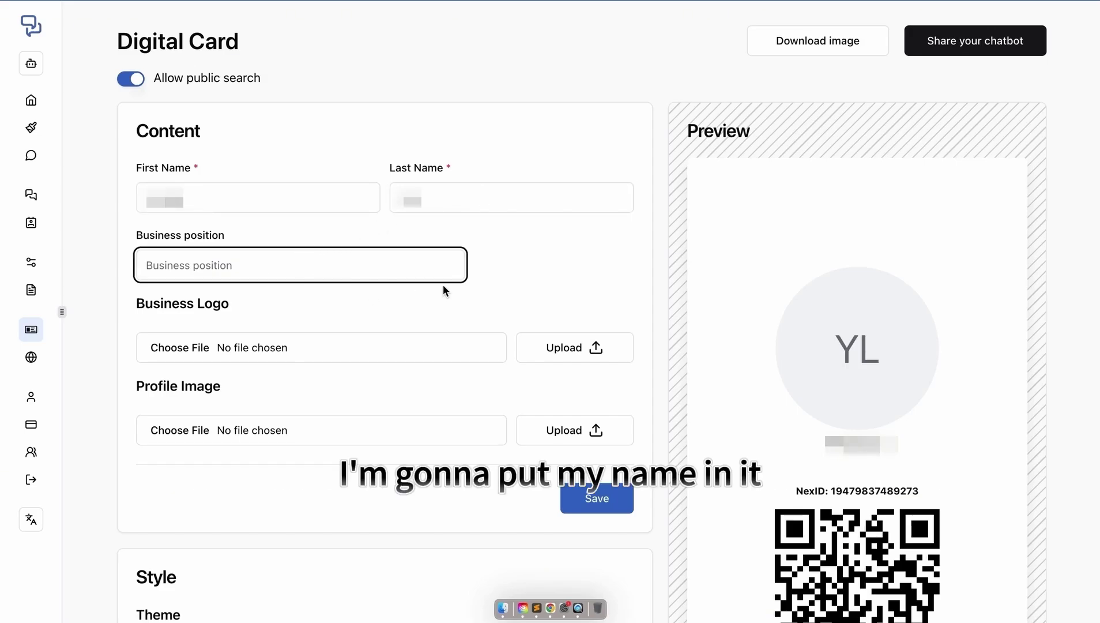
type("CEO")
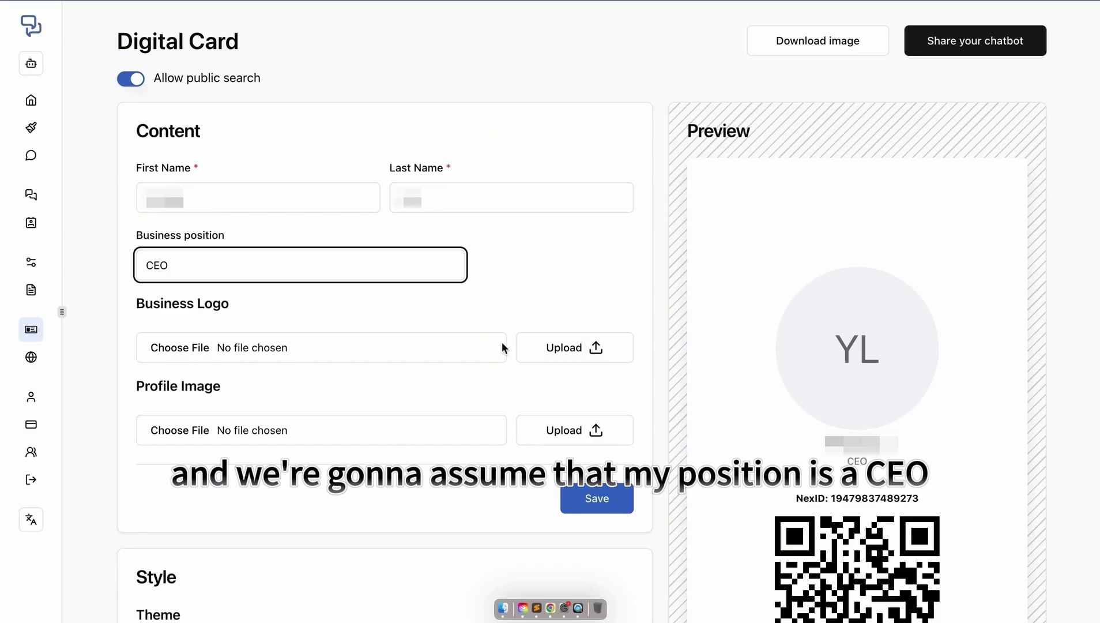
left_click(451, 301)
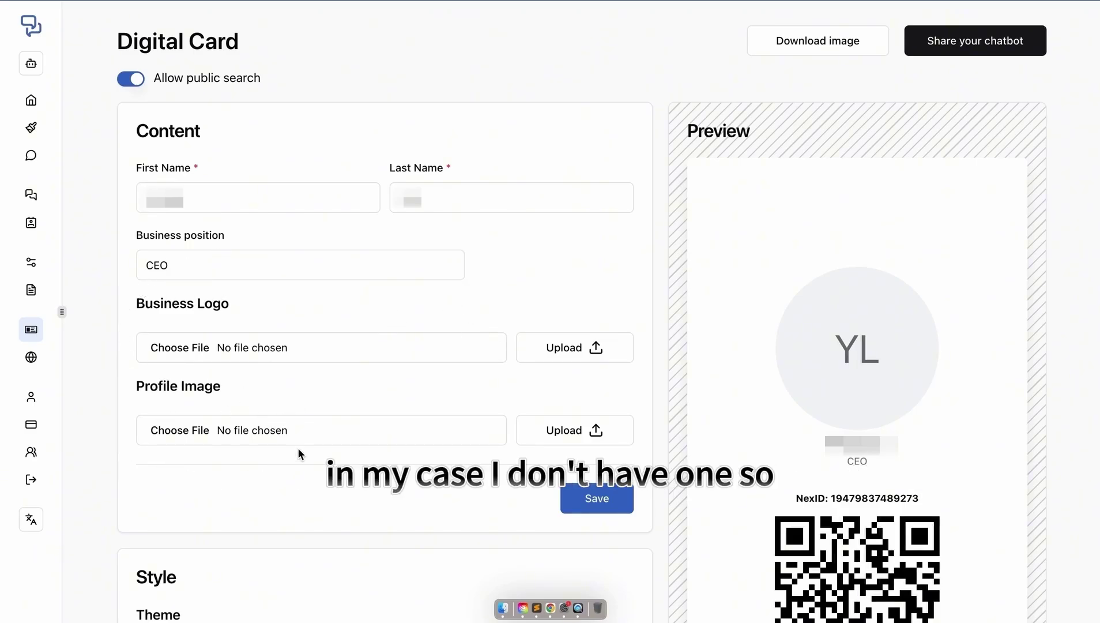
- Compare card themes with a red background, then save with the round-avatar theme on white
scroll(299, 451, "down", 8)
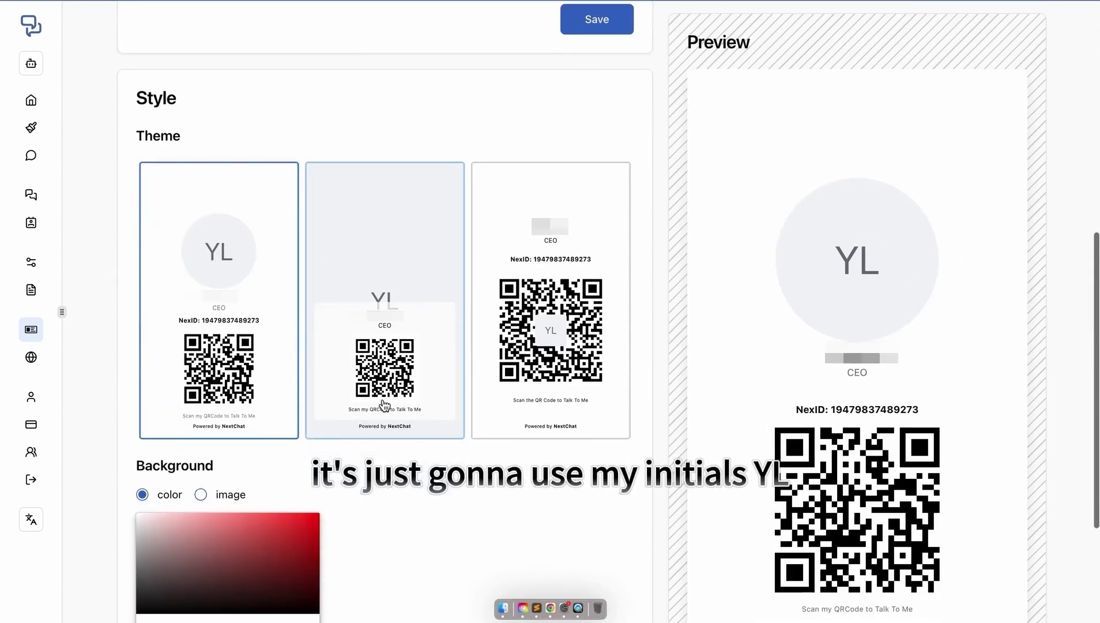
left_click(570, 389)
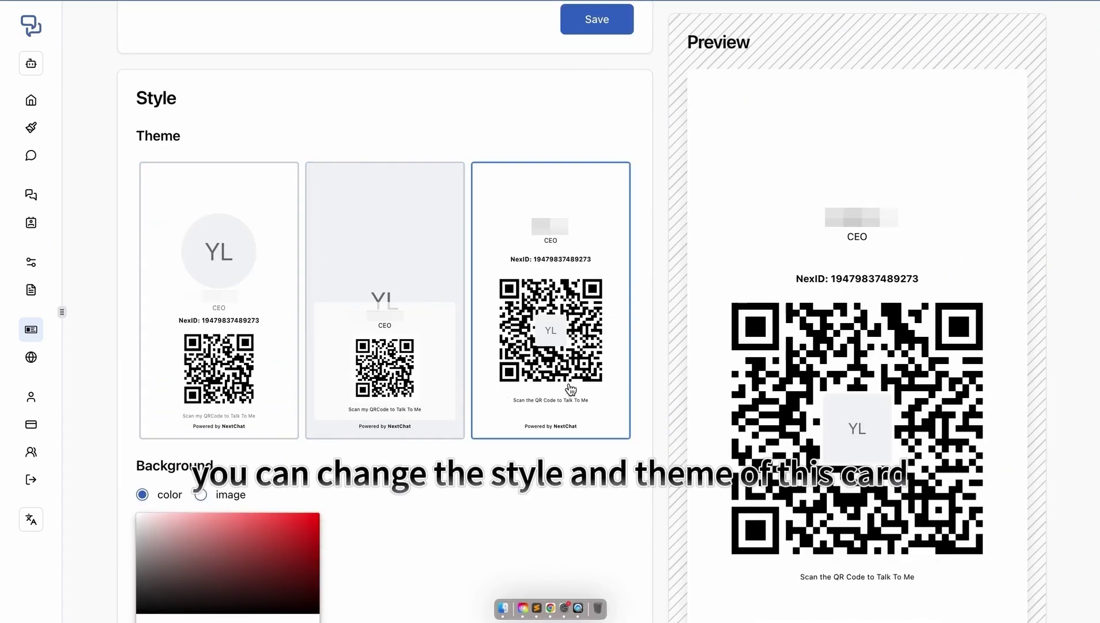
left_click(431, 395)
left_click(231, 387)
scroll(228, 508, "down", 3)
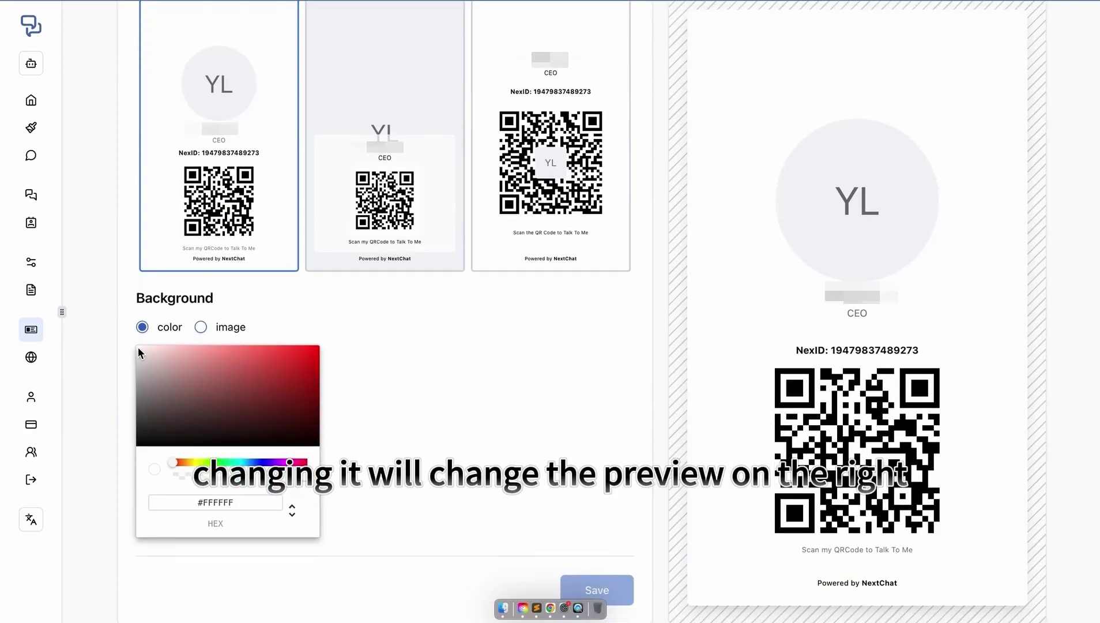
left_click_drag(140, 352, 273, 365)
left_click(363, 228)
left_click(551, 242)
left_click(231, 242)
left_click_drag(273, 364, 98, 320)
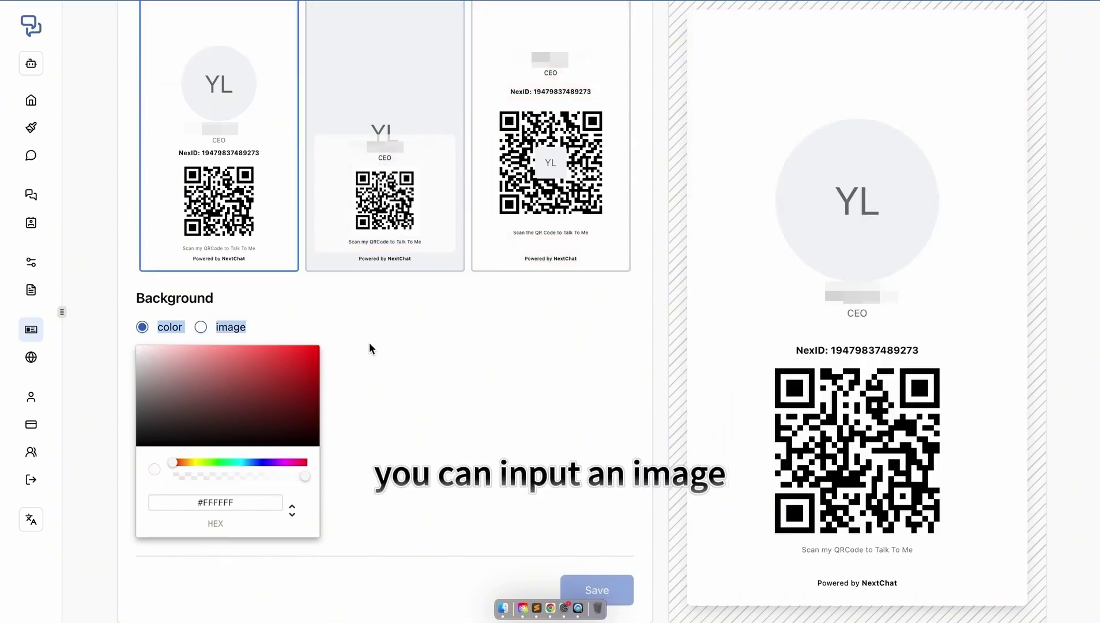
scroll(368, 342, "up", 10)
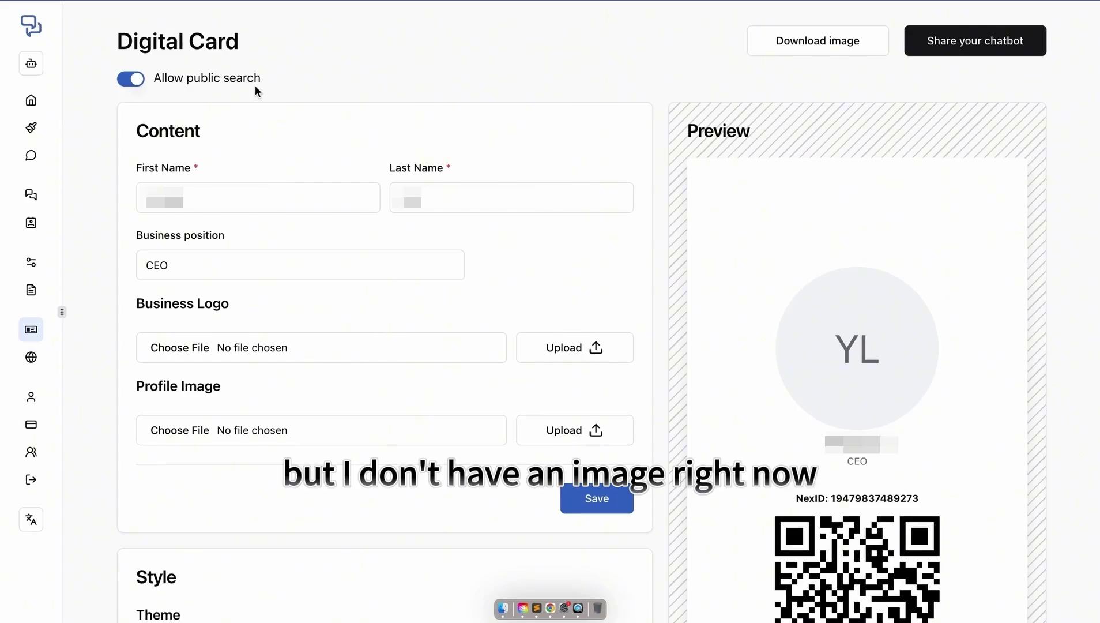
scroll(283, 228, "down", 3)
left_click(584, 385)
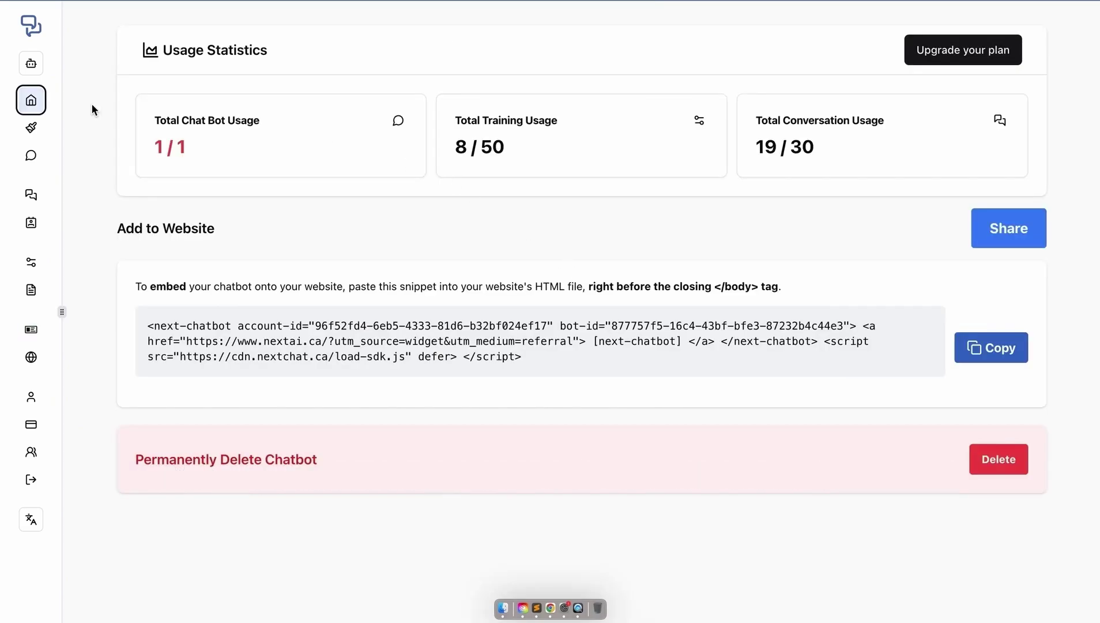
- Review the chatbot's Upload material options on the Training URL and File tabs
left_click(31, 357)
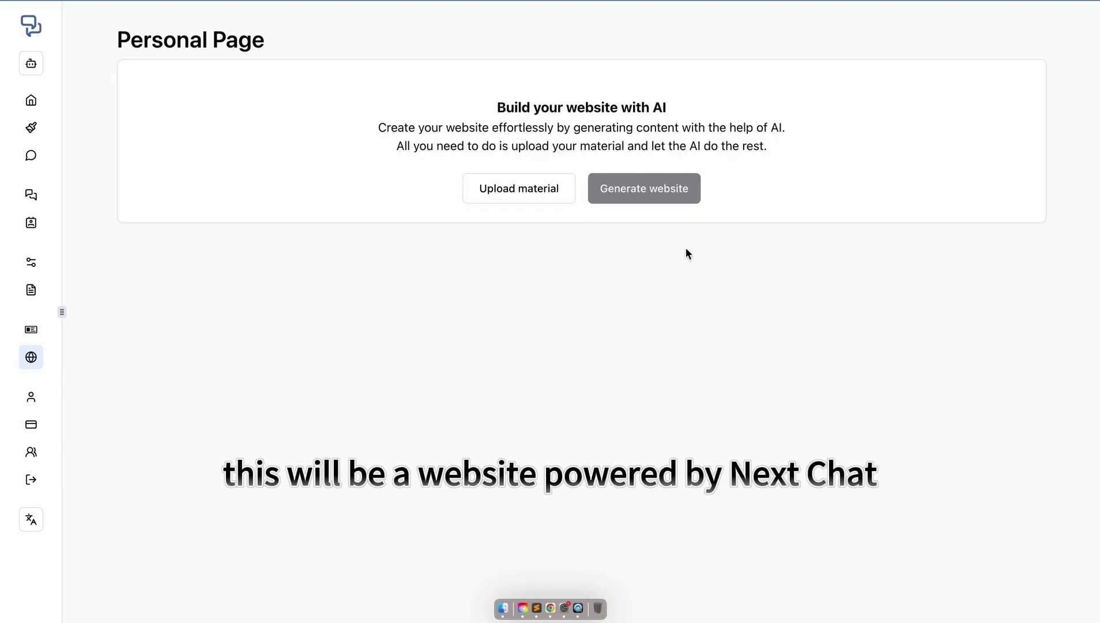
left_click(496, 189)
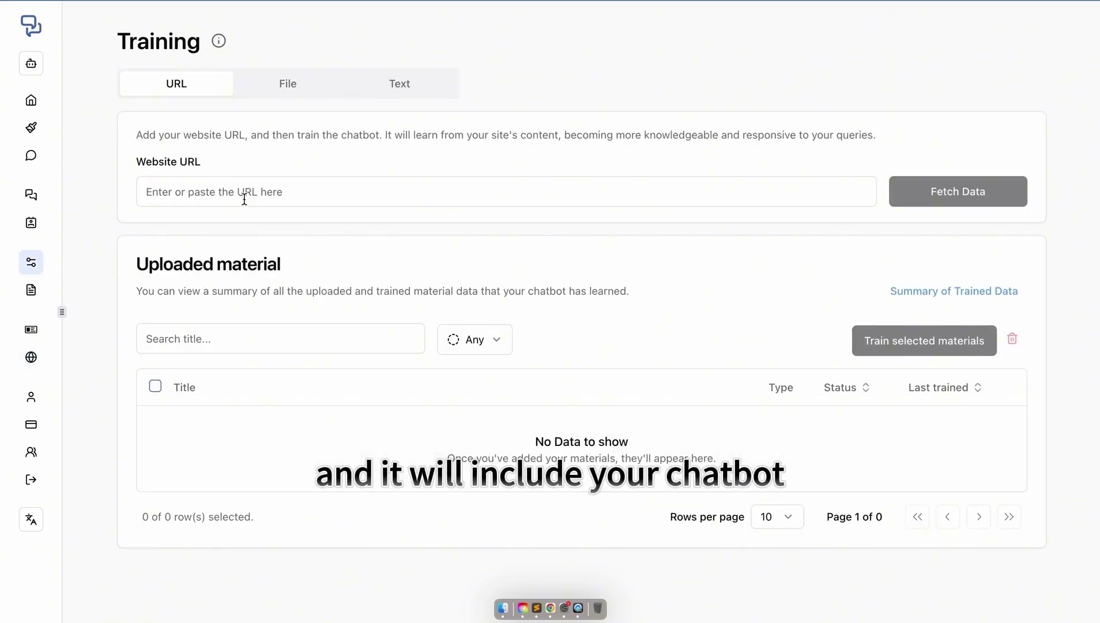
left_click_drag(143, 161, 224, 164)
left_click(222, 164)
left_click(283, 86)
left_click_drag(131, 138, 847, 173)
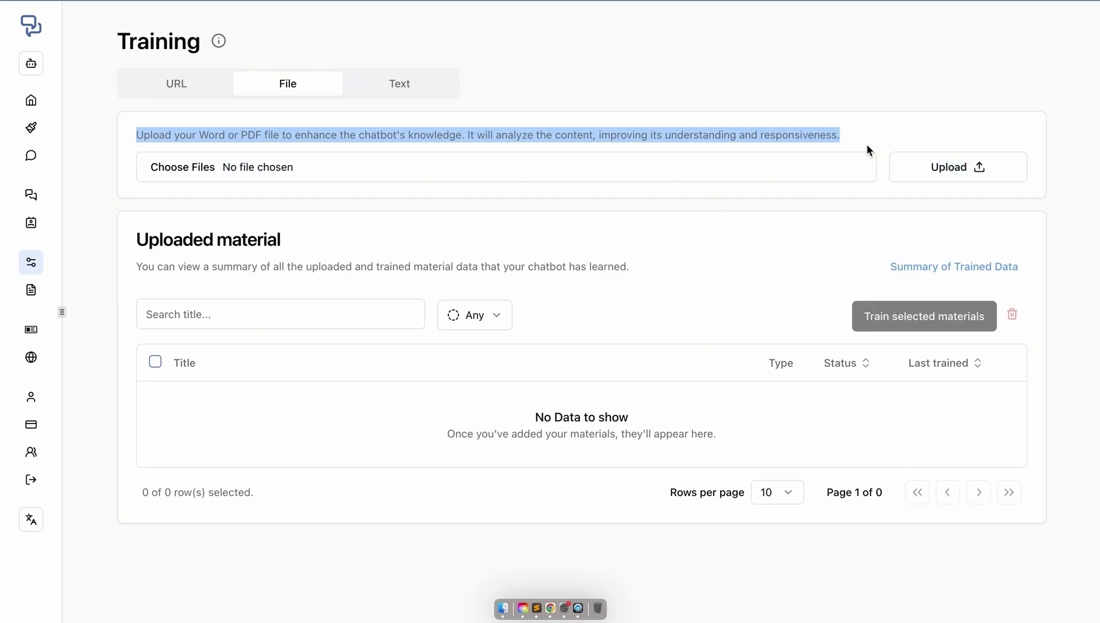
left_click(794, 146)
- Check the Training Text tab, then generate the personal website with AI
left_click(415, 87)
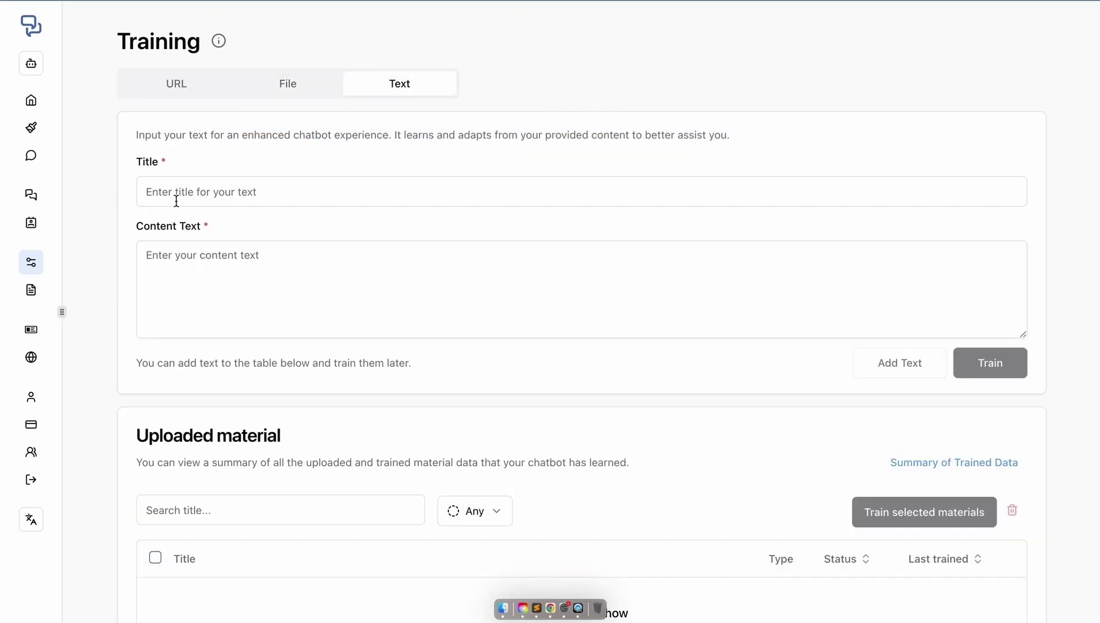
left_click(31, 360)
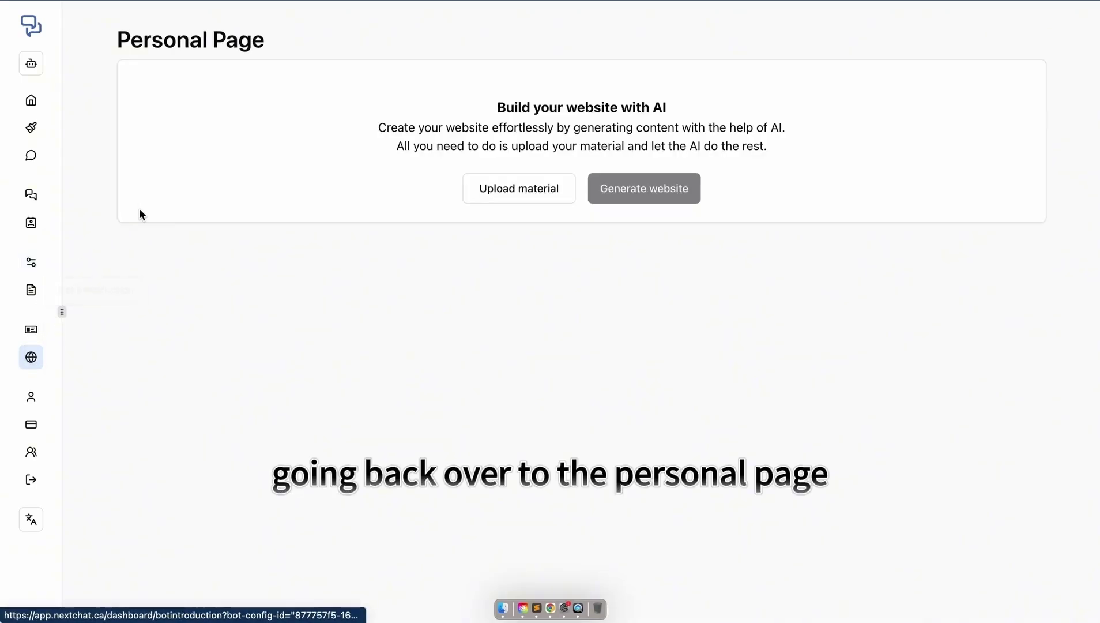
left_click(643, 199)
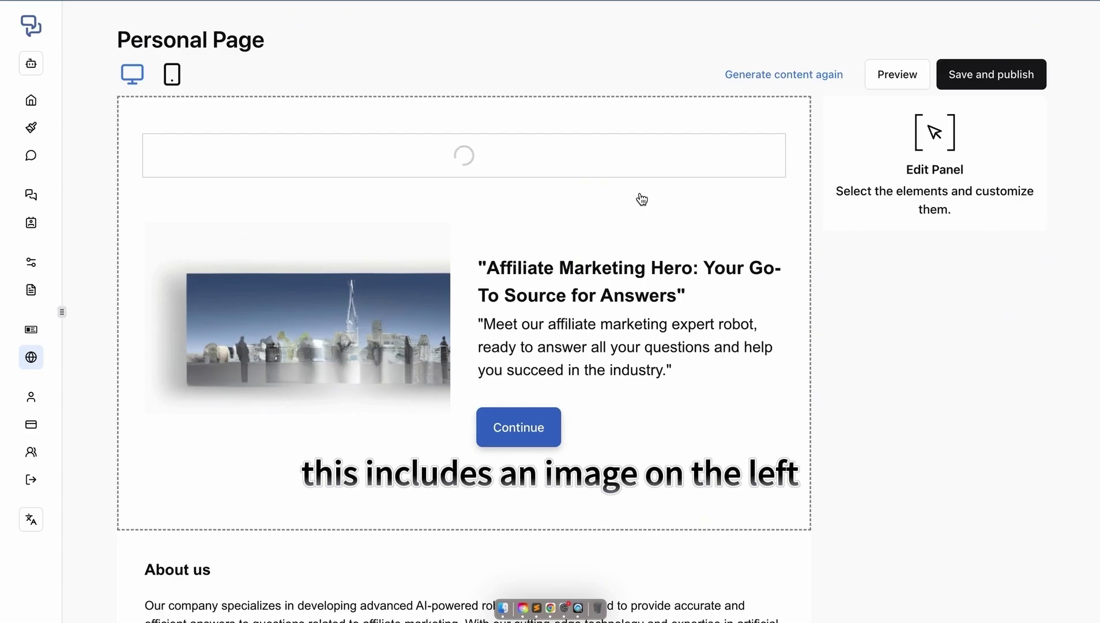
- Add a Phone Number entry with the phone number under Contact Information
scroll(642, 199, "down", 8)
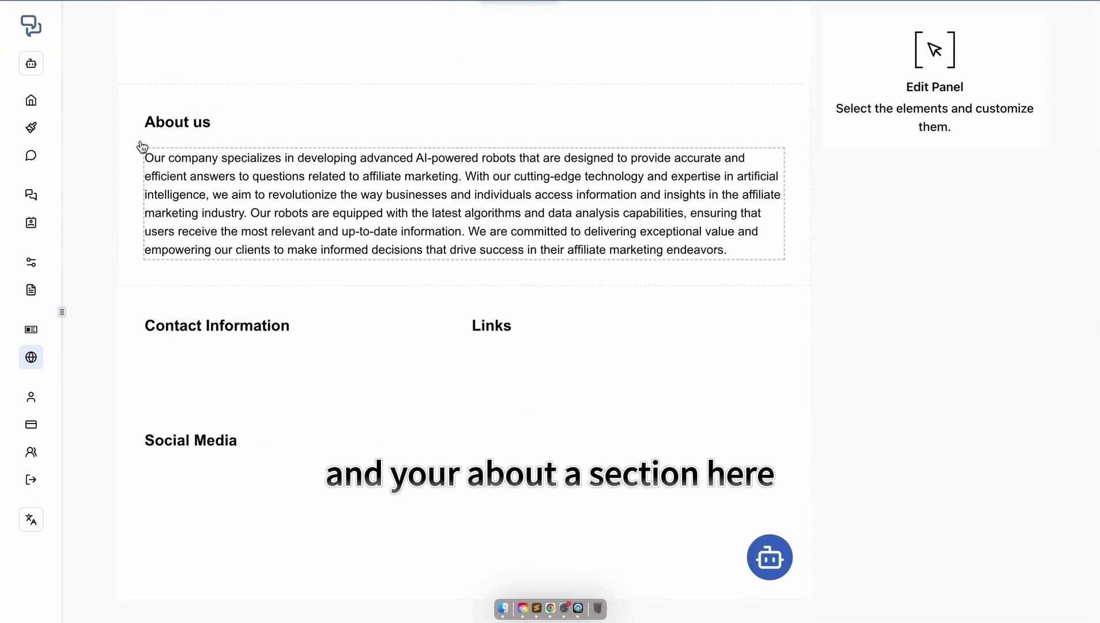
left_click(198, 365)
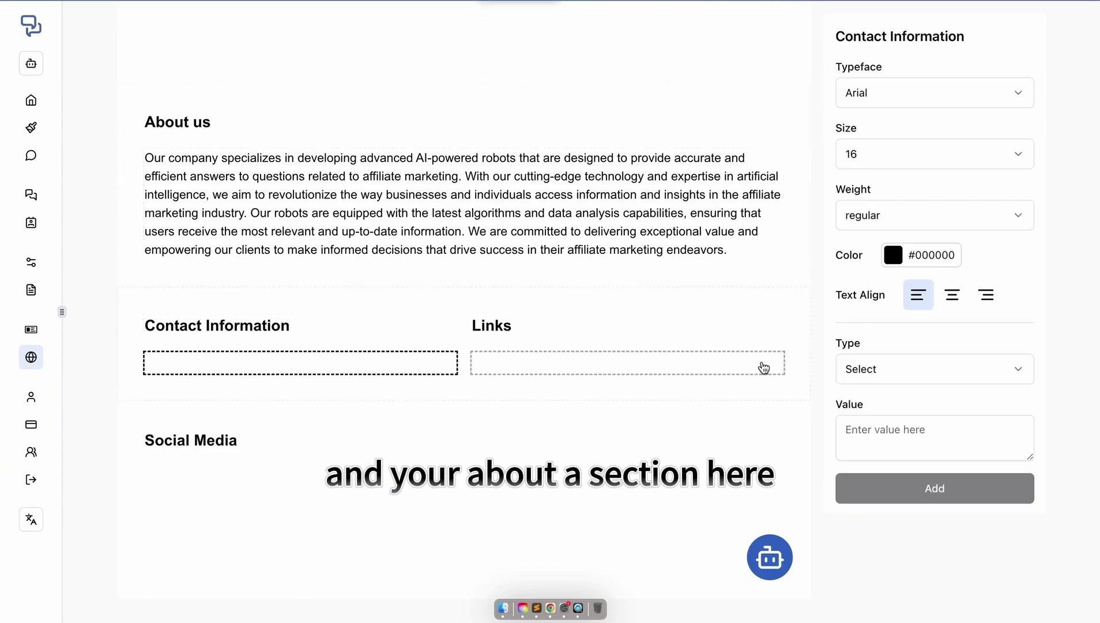
left_click(854, 370)
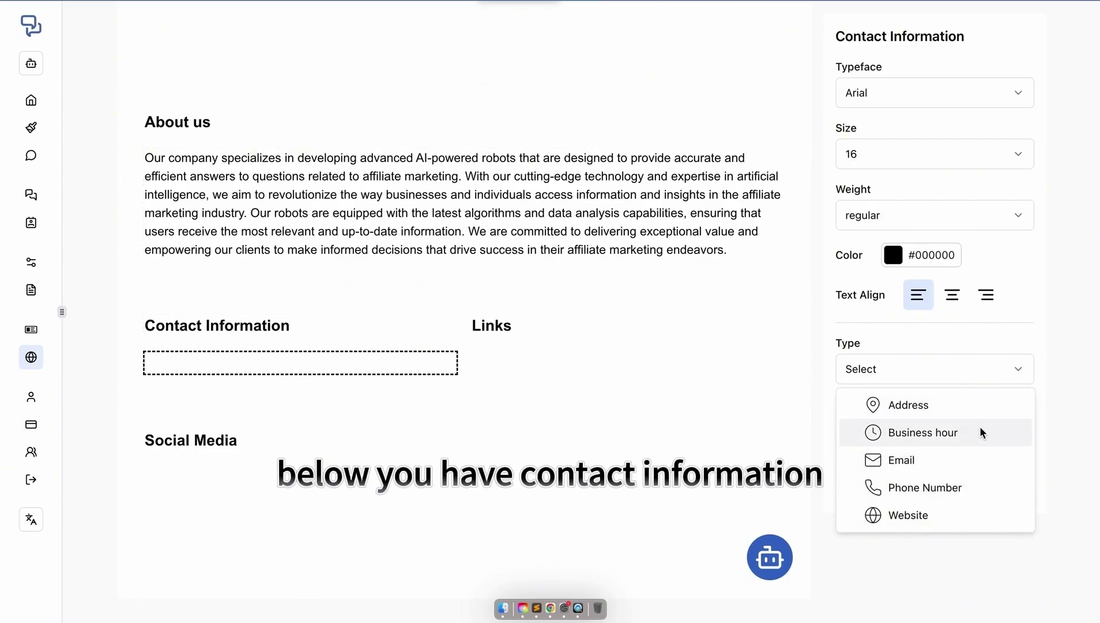
left_click(916, 488)
left_click(900, 423)
type("99999")
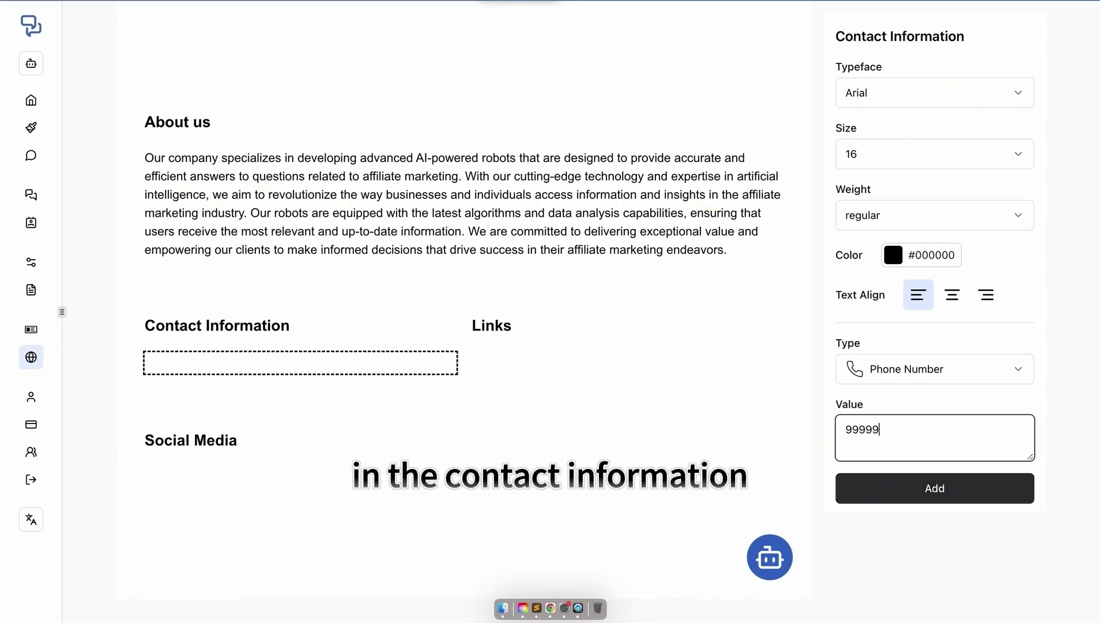
type("9999")
left_click(925, 491)
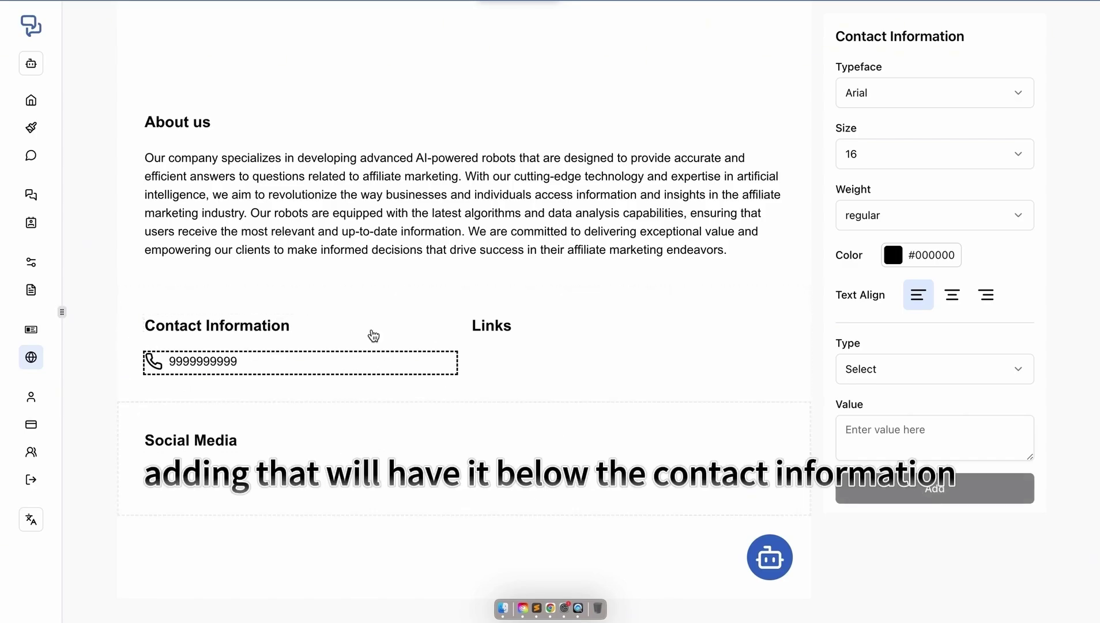
- Add a 'My website' link with URL google.com to the Links section
left_click(512, 327)
left_click(508, 364)
left_click(891, 365)
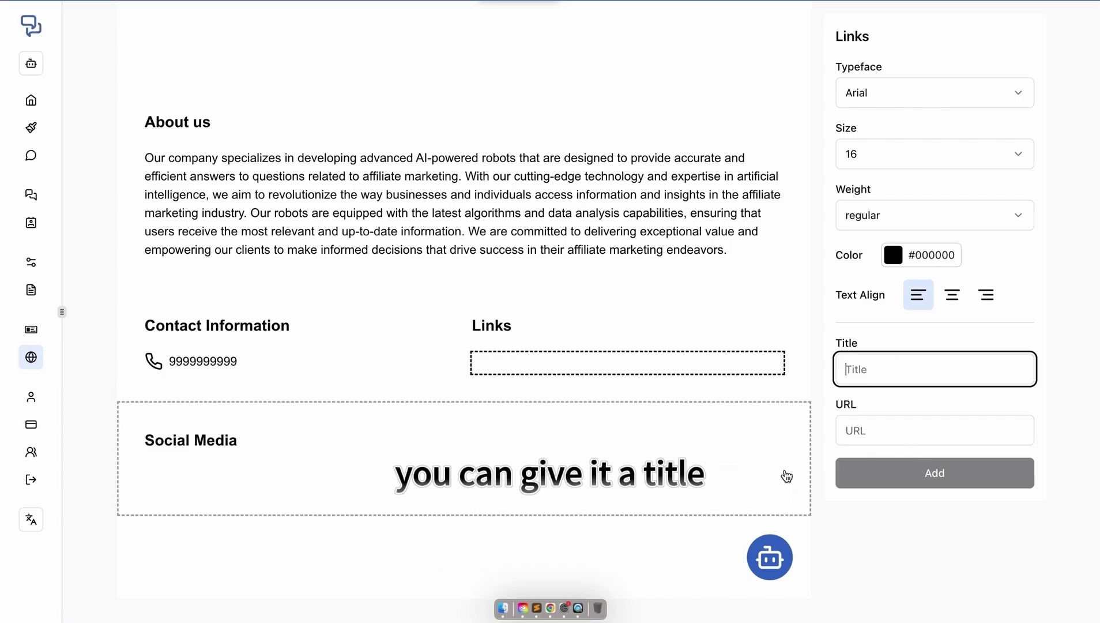
type("My web")
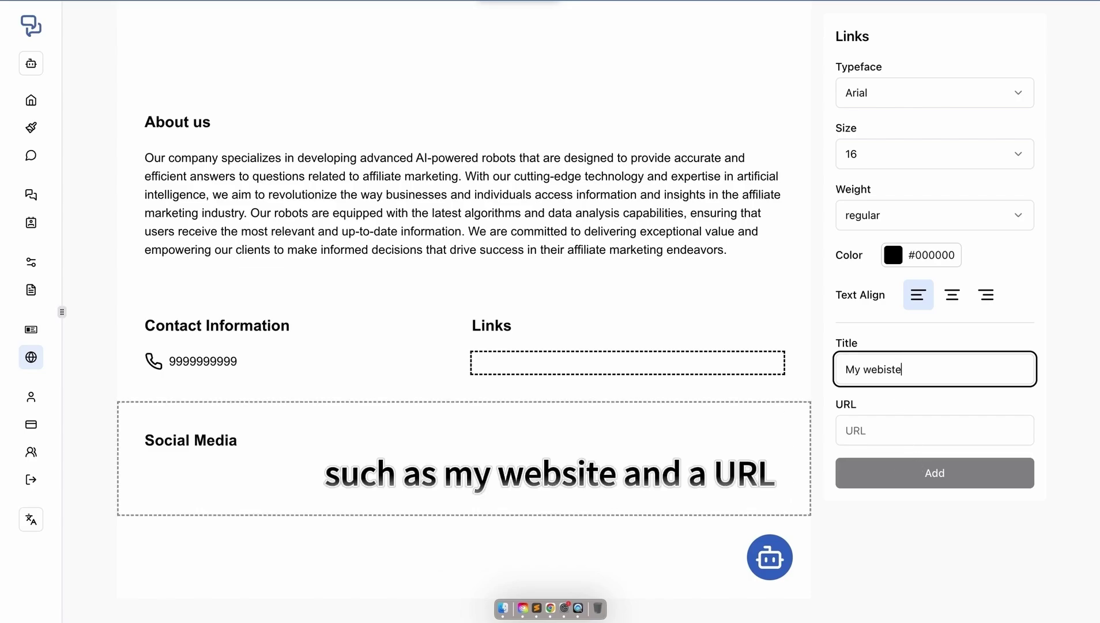
type("site")
left_click(894, 428)
type("google")
key("BackSpace")
type("le.com")
left_click(899, 475)
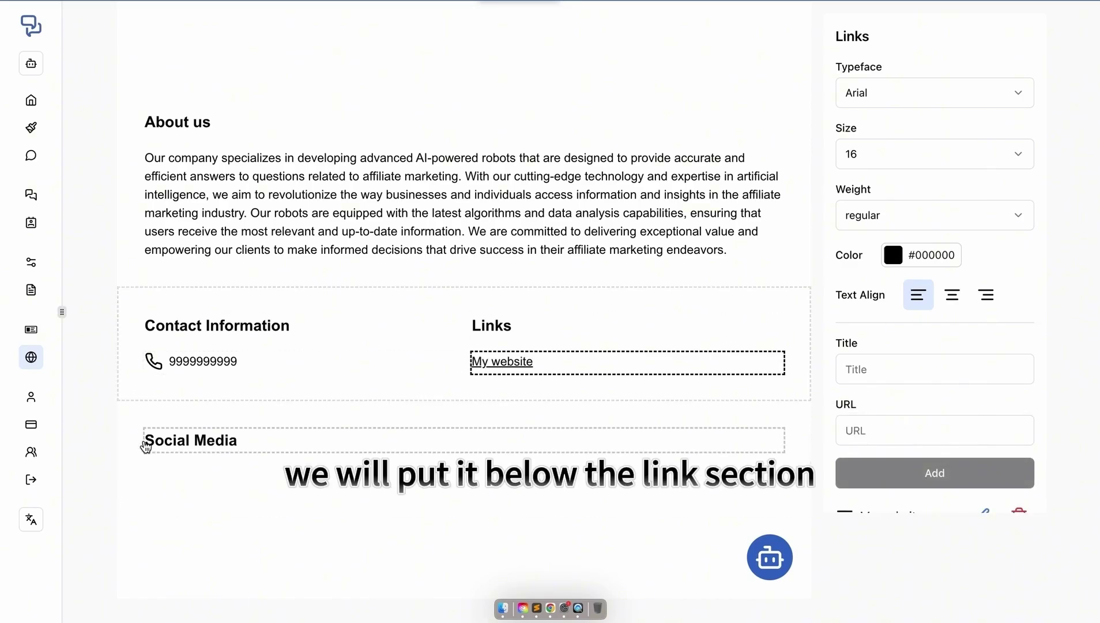
- Add a Discord platform entry with URL discord.gg to the Social Media block
left_click(159, 477)
left_click(924, 244)
scroll(910, 402, "down", 1)
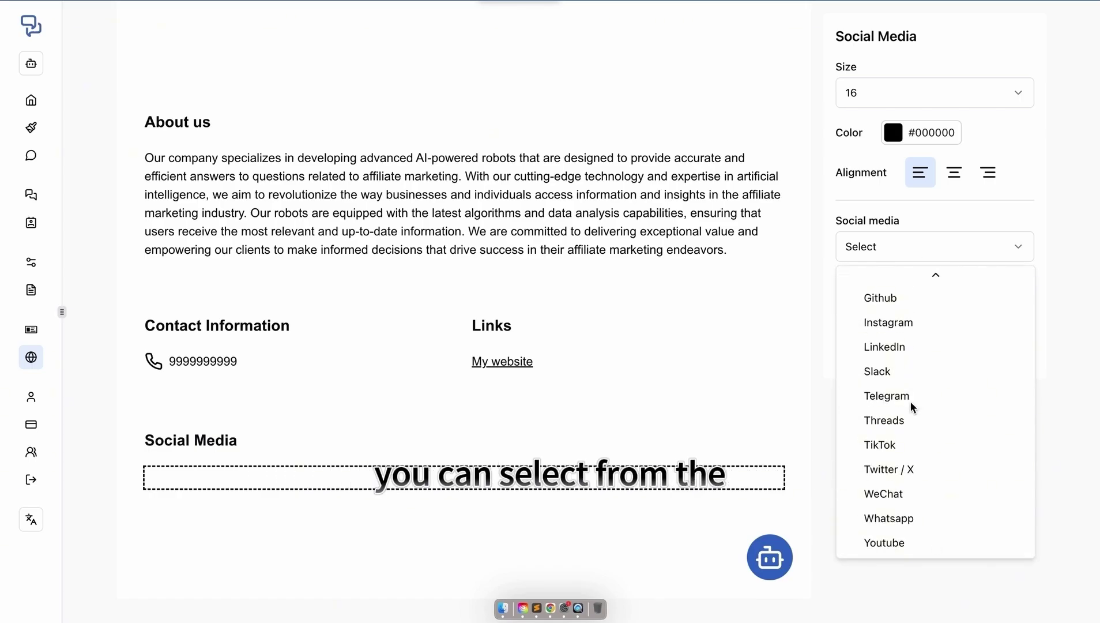
scroll(911, 403, "up", 1)
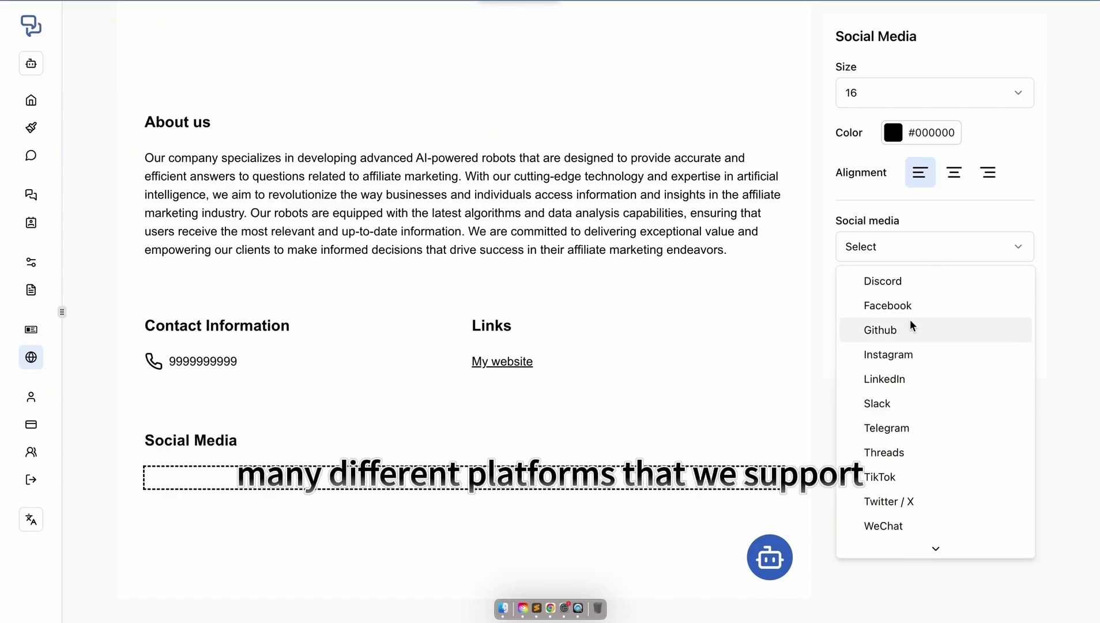
left_click(881, 285)
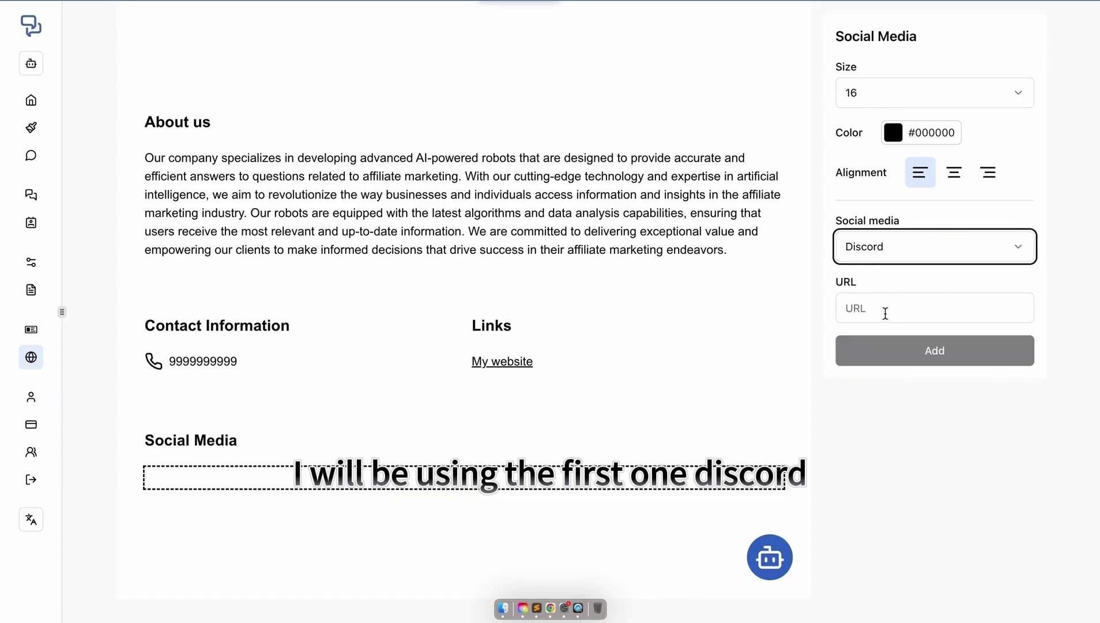
left_click(884, 311)
type("discord.gg")
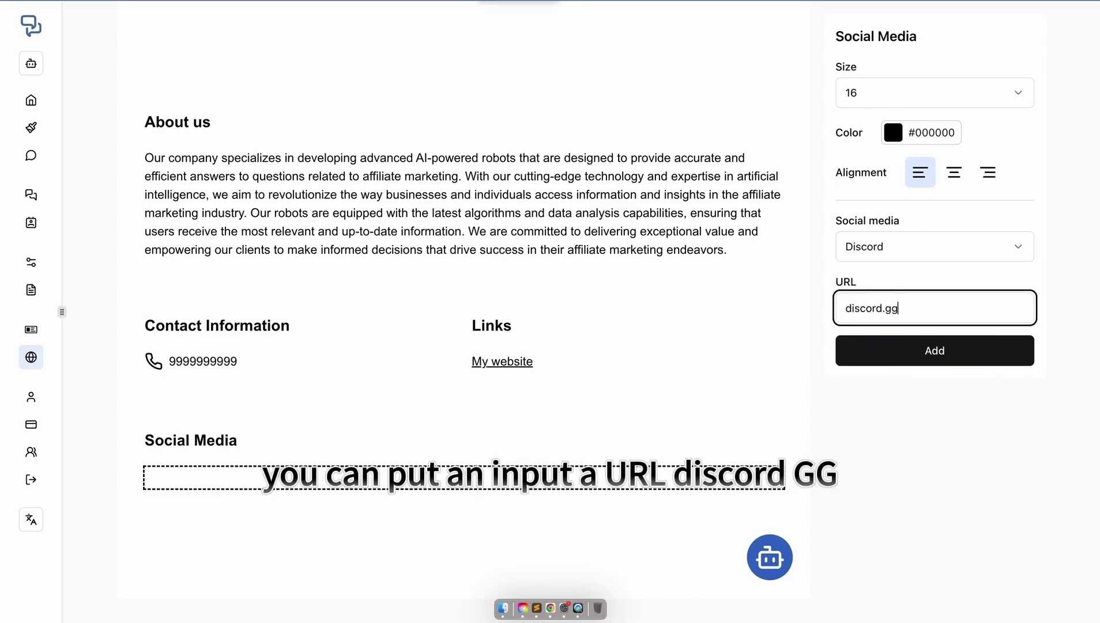
left_click(891, 351)
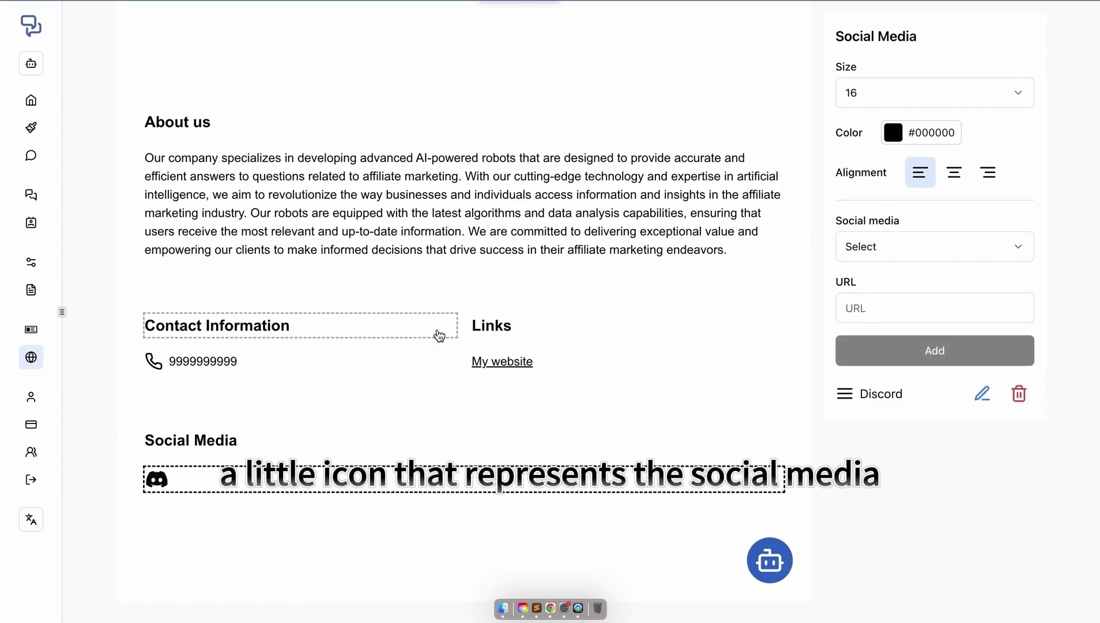
scroll(439, 334, "up", 4)
scroll(439, 334, "up", 5)
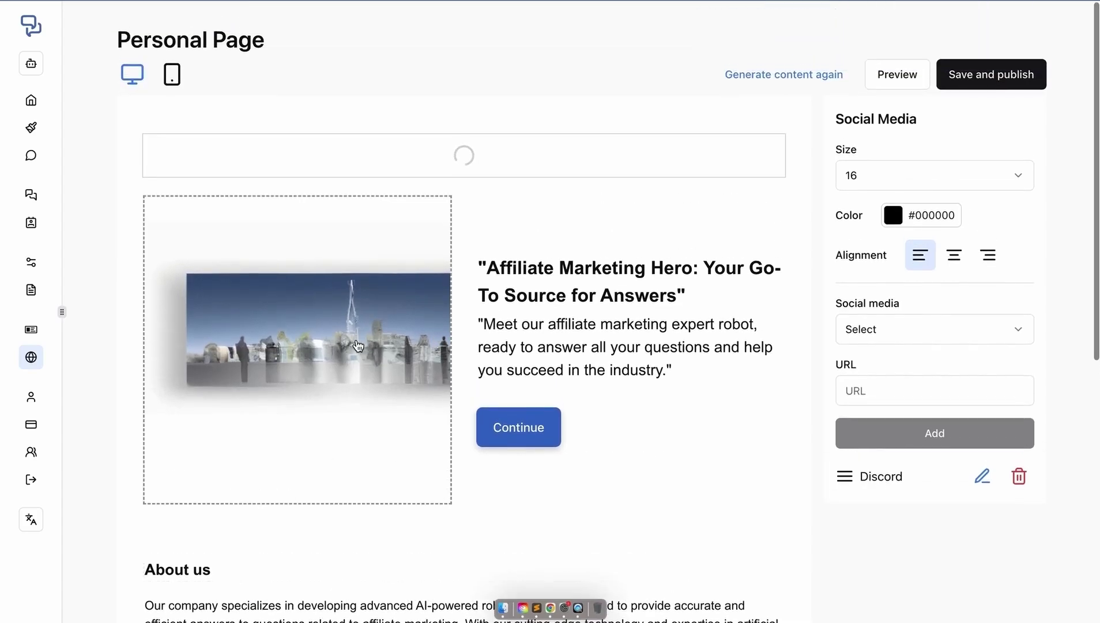
- Delete the hero image and replace it with an AI image generated from the prompt 'money'
left_click(430, 338)
left_click(947, 228)
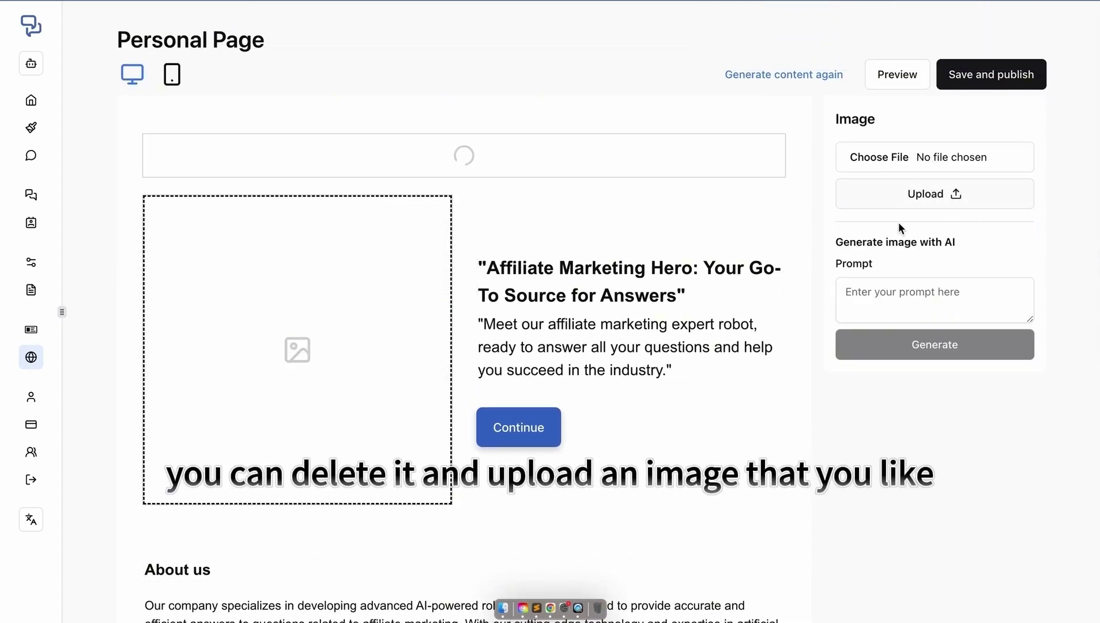
left_click(906, 302)
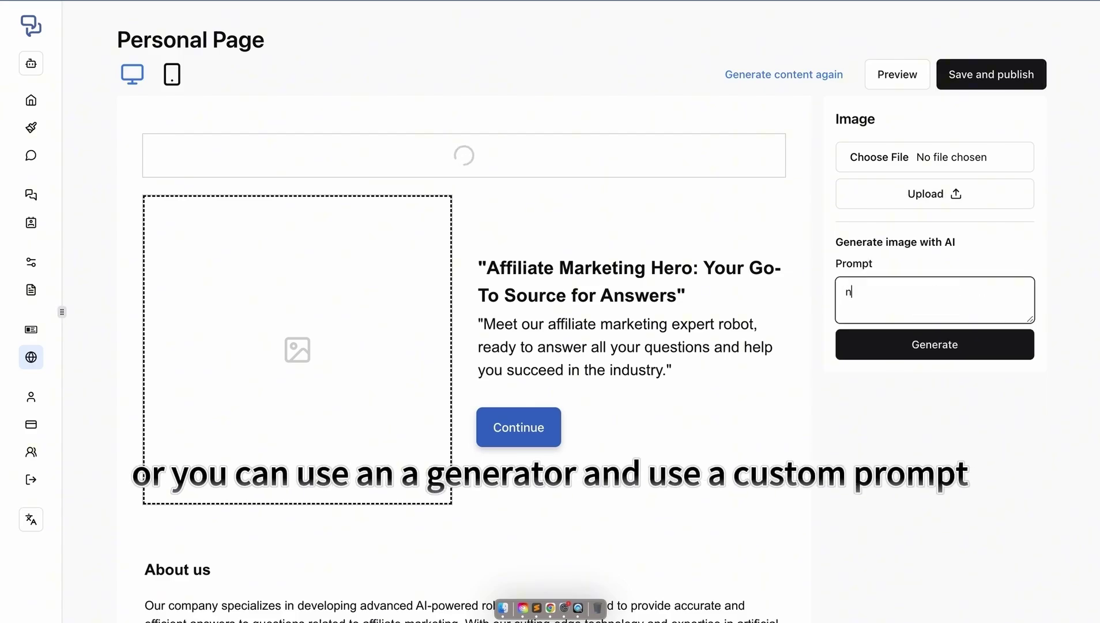
type("money")
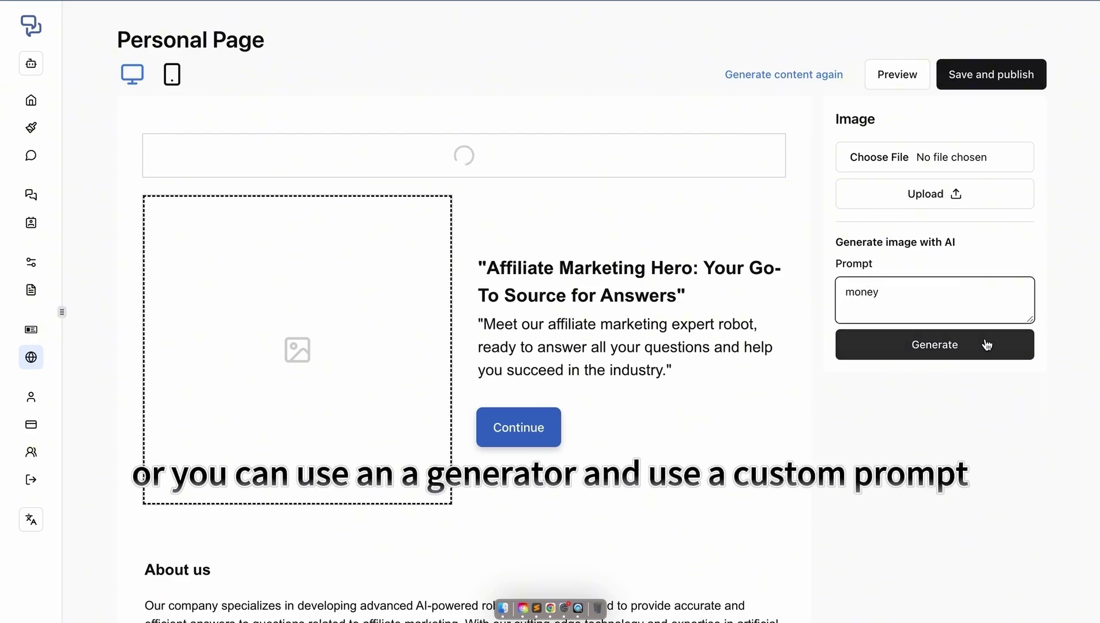
left_click(984, 339)
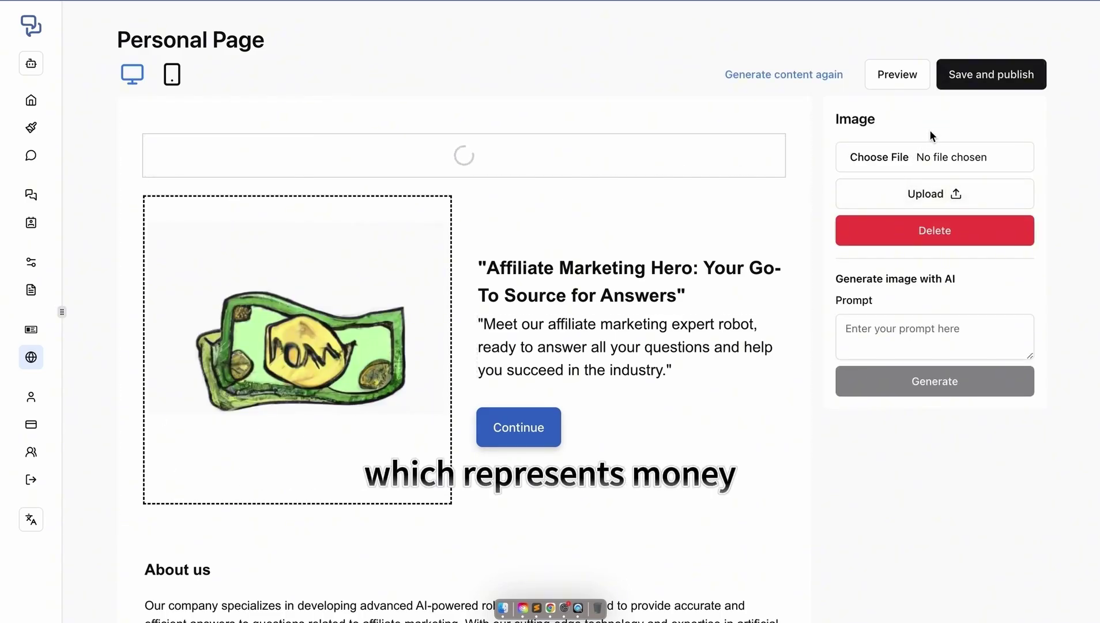
- Save and publish the personal page, confirm the update, and browse the live site
left_click(982, 81)
left_click(960, 122)
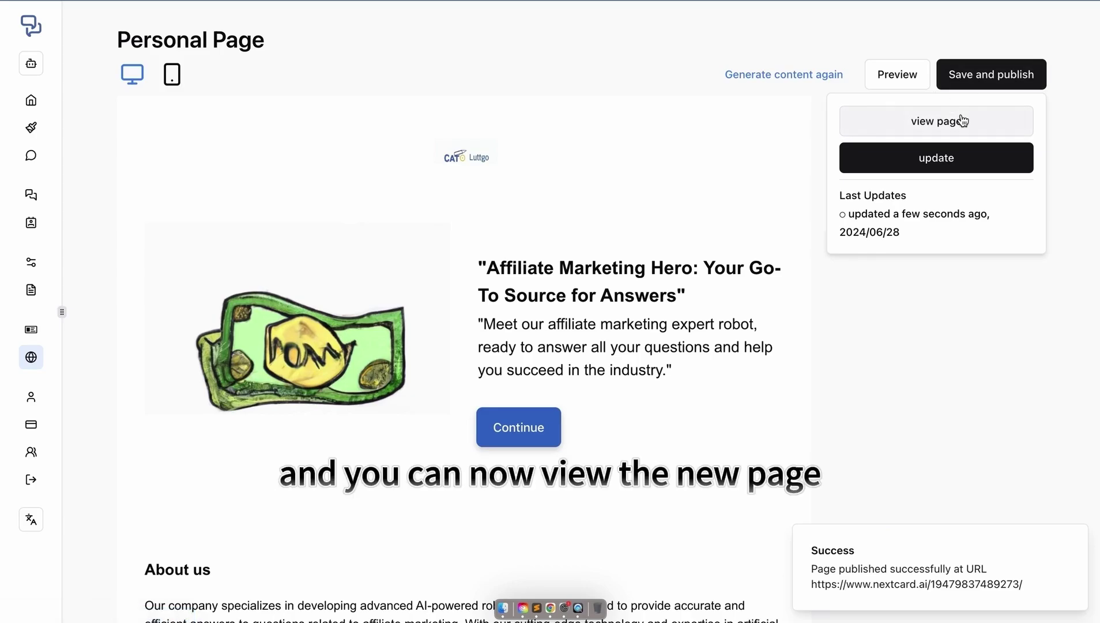
left_click(961, 118)
scroll(610, 327, "down", 5)
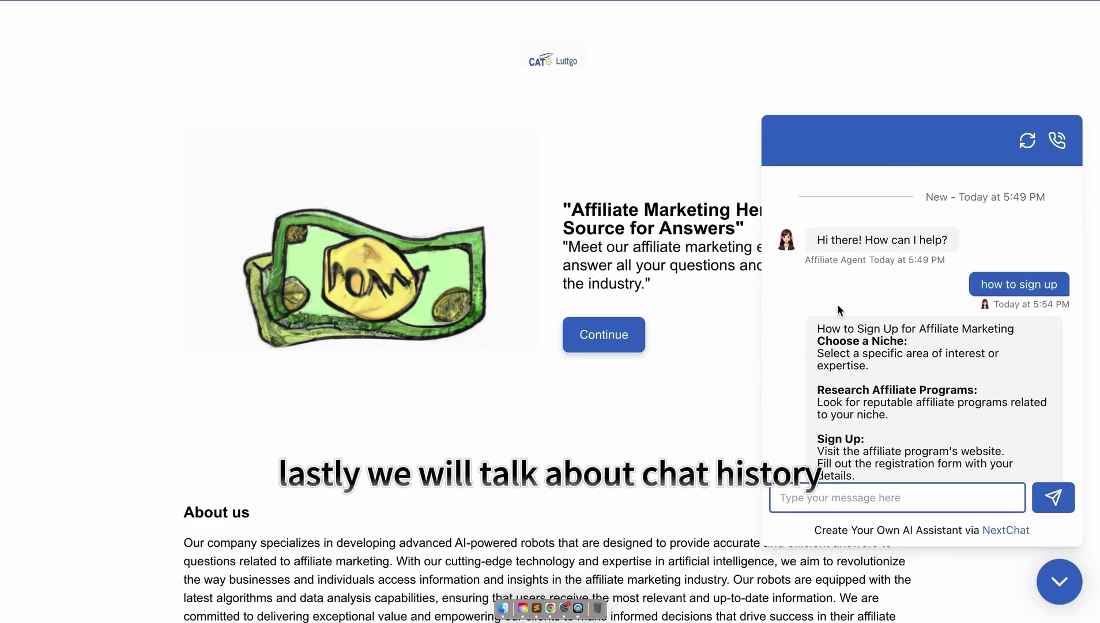
scroll(978, 346, "down", 3)
scroll(977, 345, "down", 3)
scroll(977, 345, "up", 7)
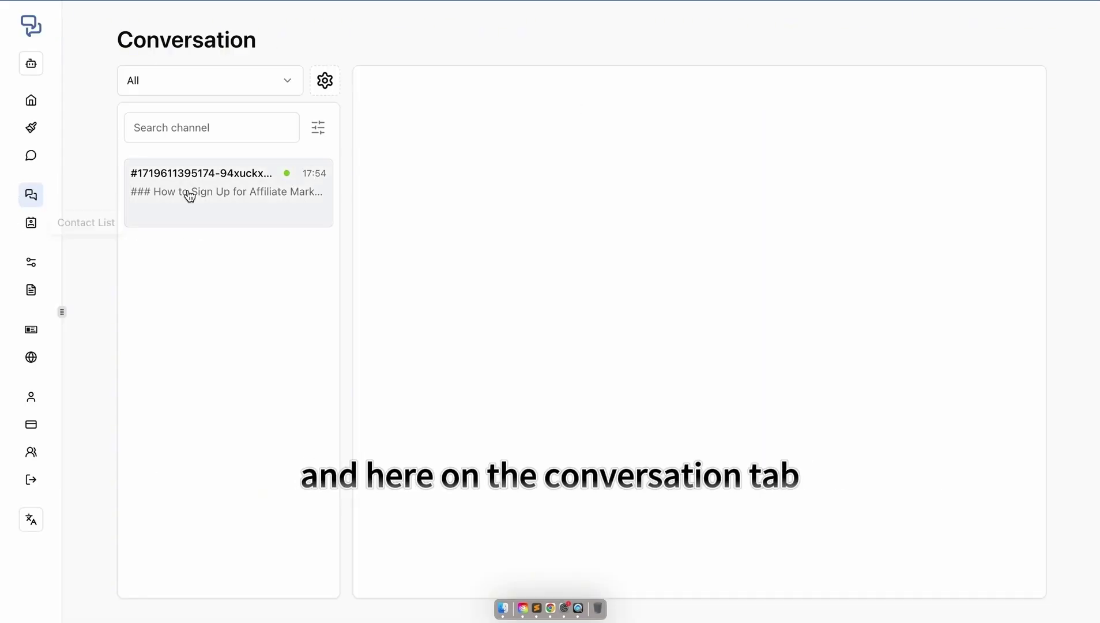
- Open the sign-up conversation, then check the single guest contact in Contact List
left_click(196, 195)
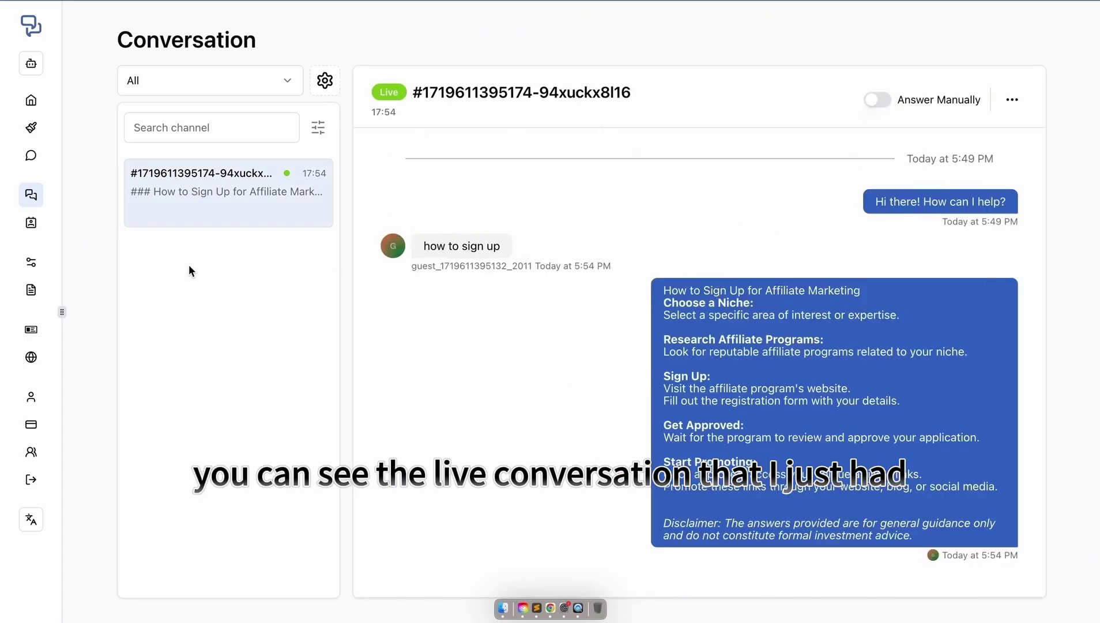
left_click(34, 227)
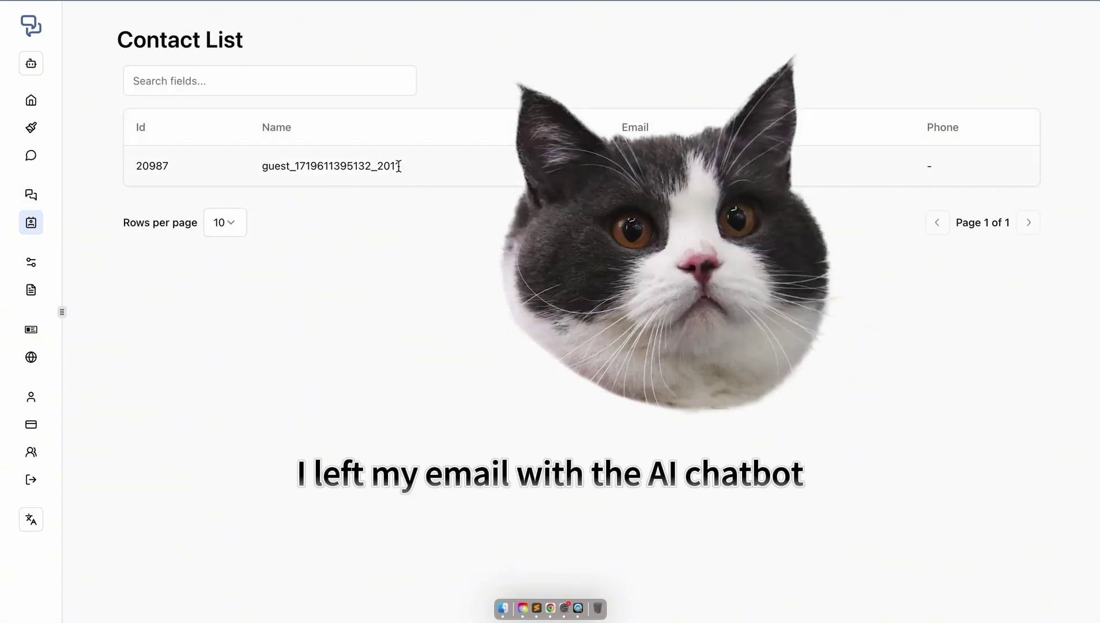
left_click_drag(399, 166, 276, 165)
left_click(263, 166)
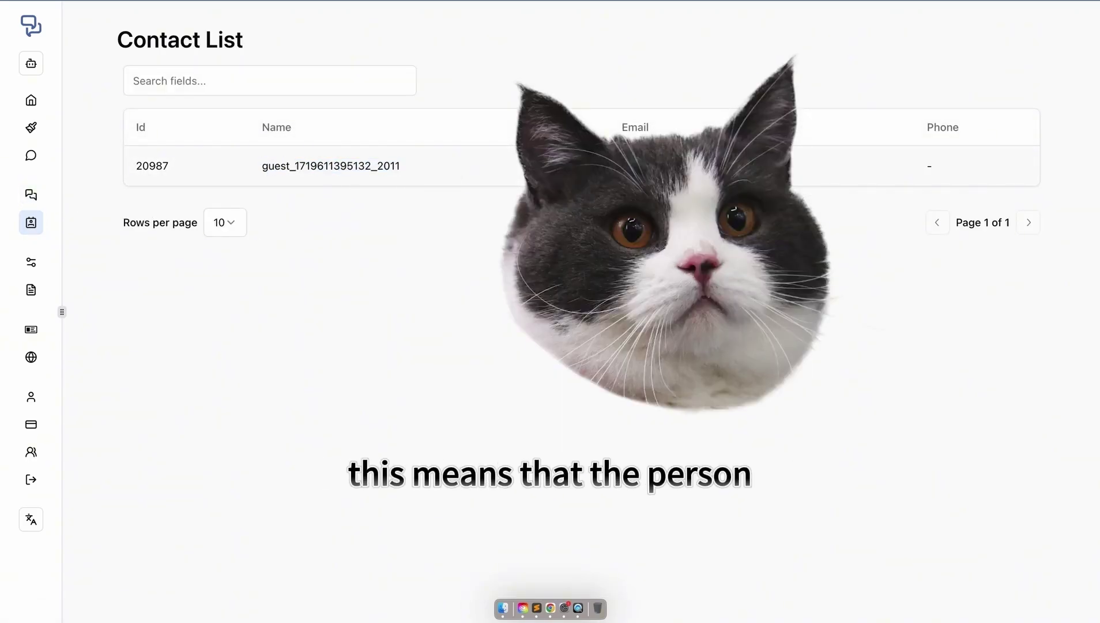